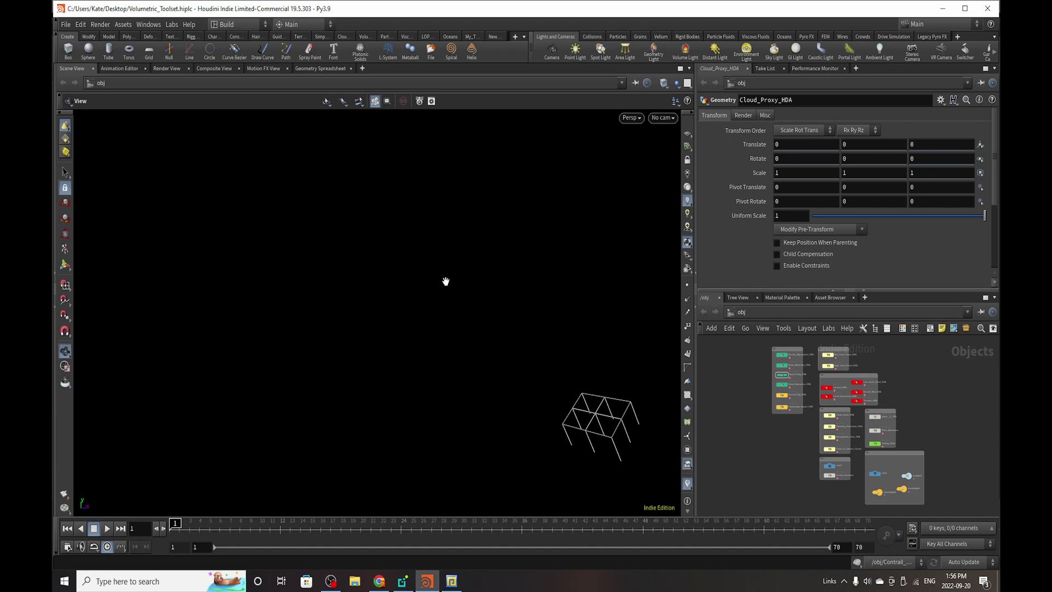
- Open the Ground_Fog_HDA geometry network and frame its terrain in the viewport
scroll(787, 372, up, 5)
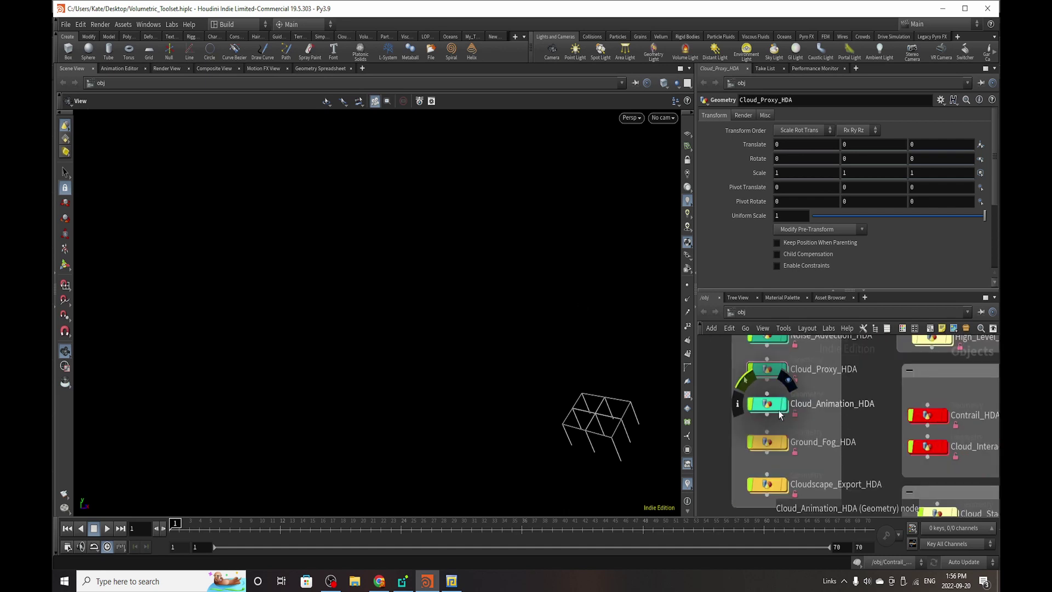
double_click(777, 442)
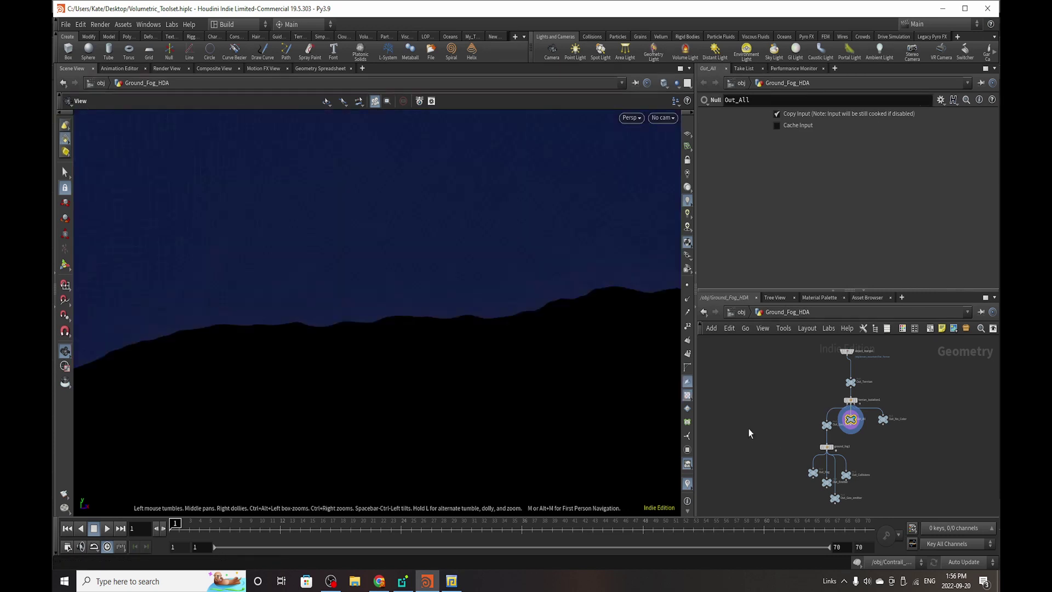
key(g)
drag(422, 329, 393, 324)
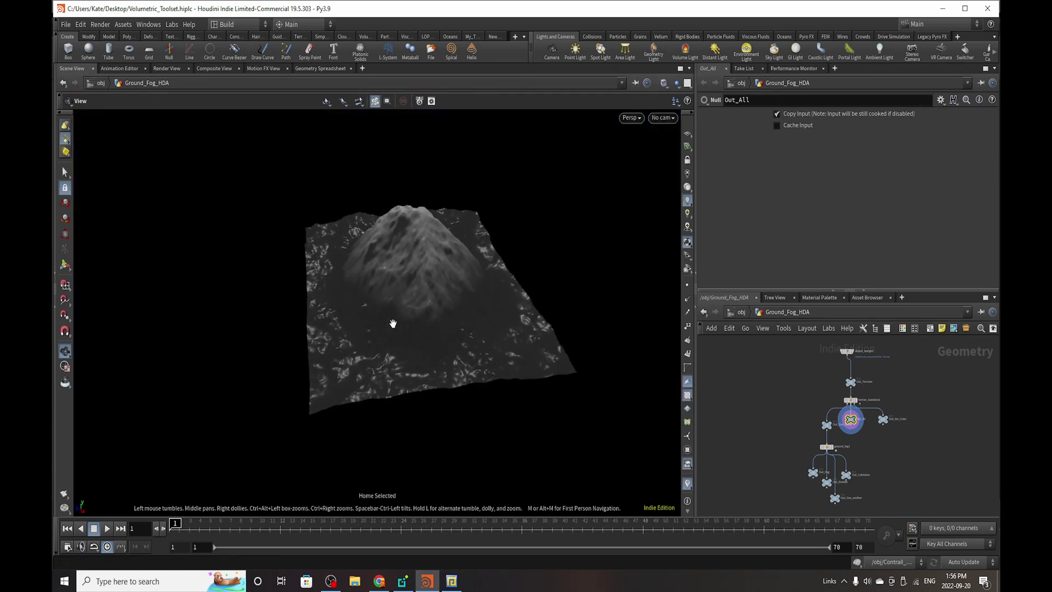
scroll(393, 323, up, 3)
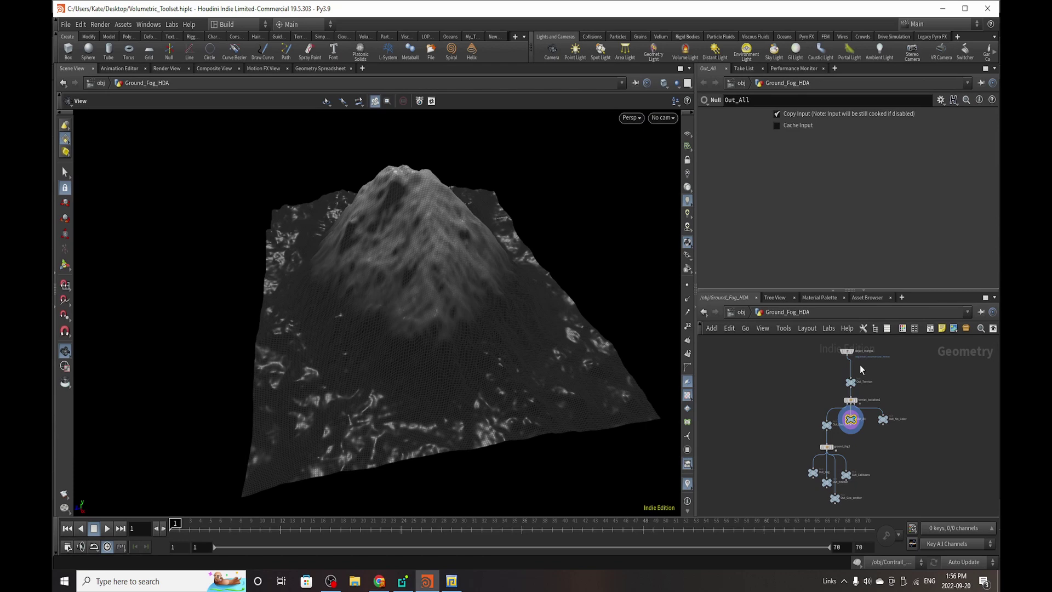
- Display the Out_Terrian null and examine the full source terrain from several angles
scroll(859, 378, up, 4)
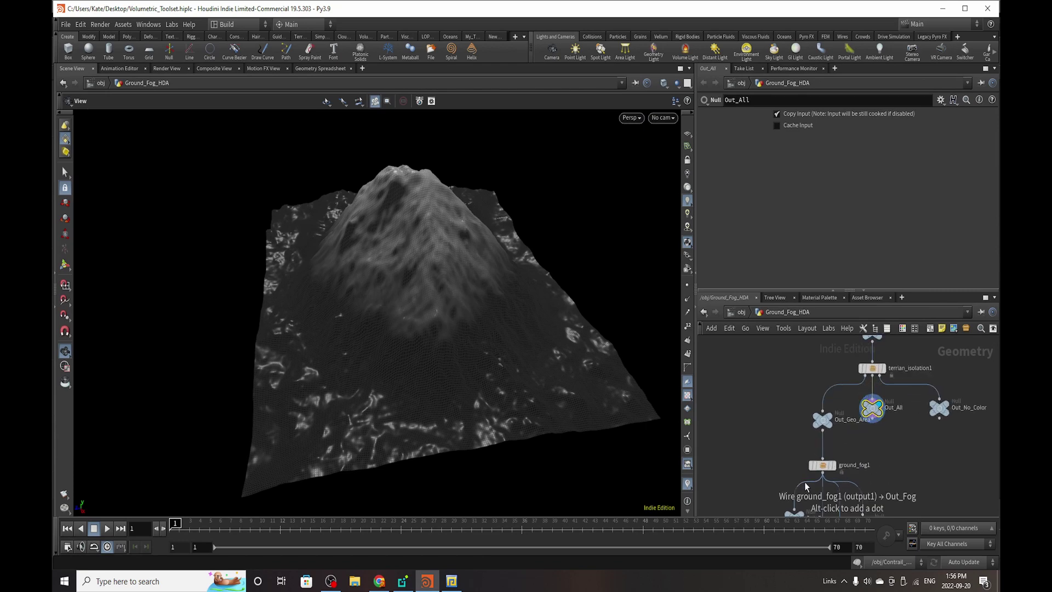
scroll(804, 483, down, 3)
scroll(873, 412, up, 3)
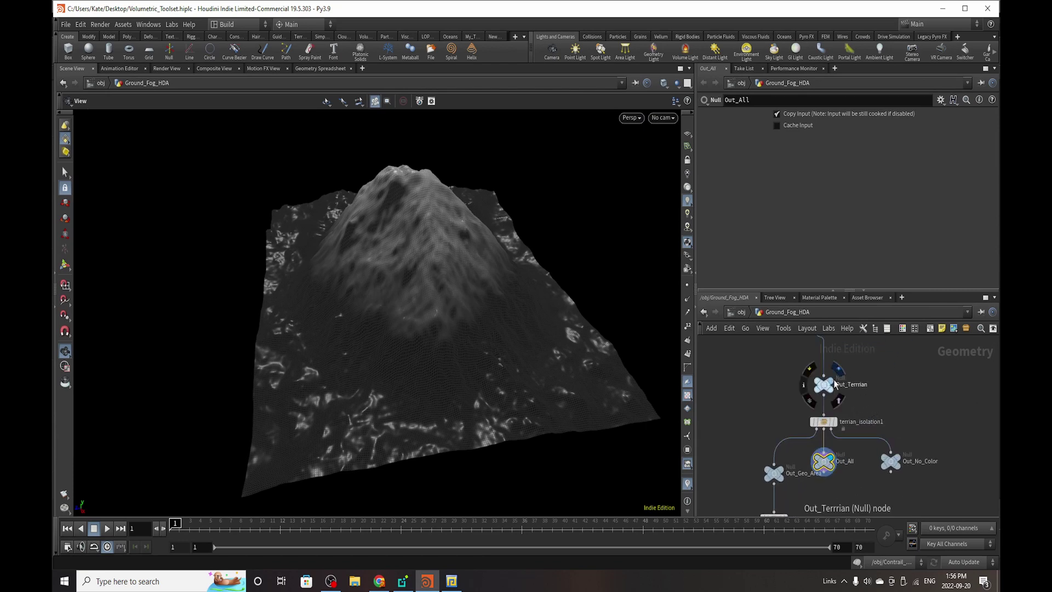
click(838, 370)
scroll(541, 339, down, 4)
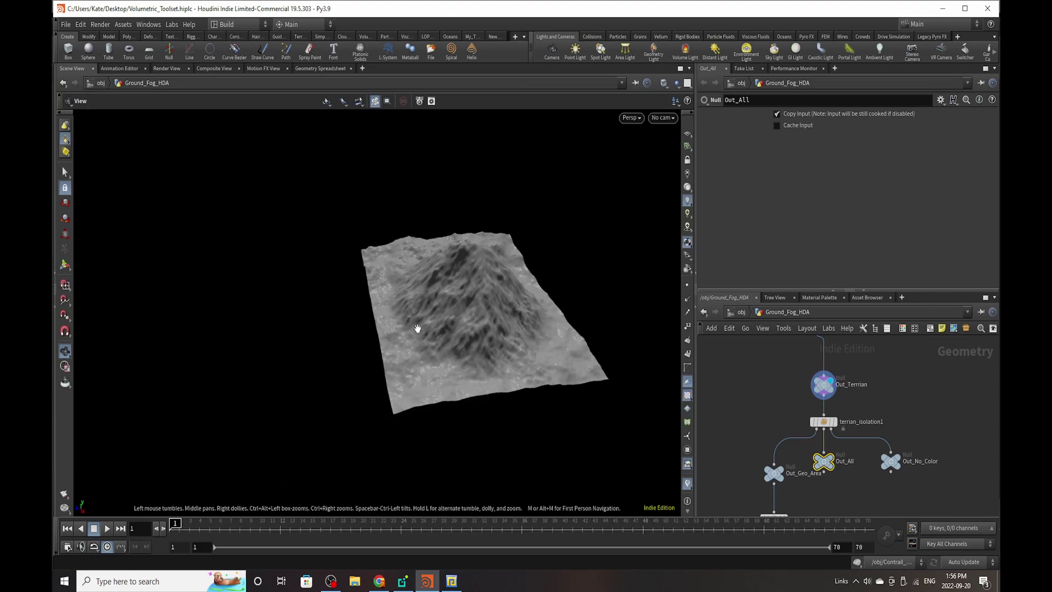
drag(417, 328, 495, 328)
scroll(526, 237, up, 4)
drag(526, 237, 488, 307)
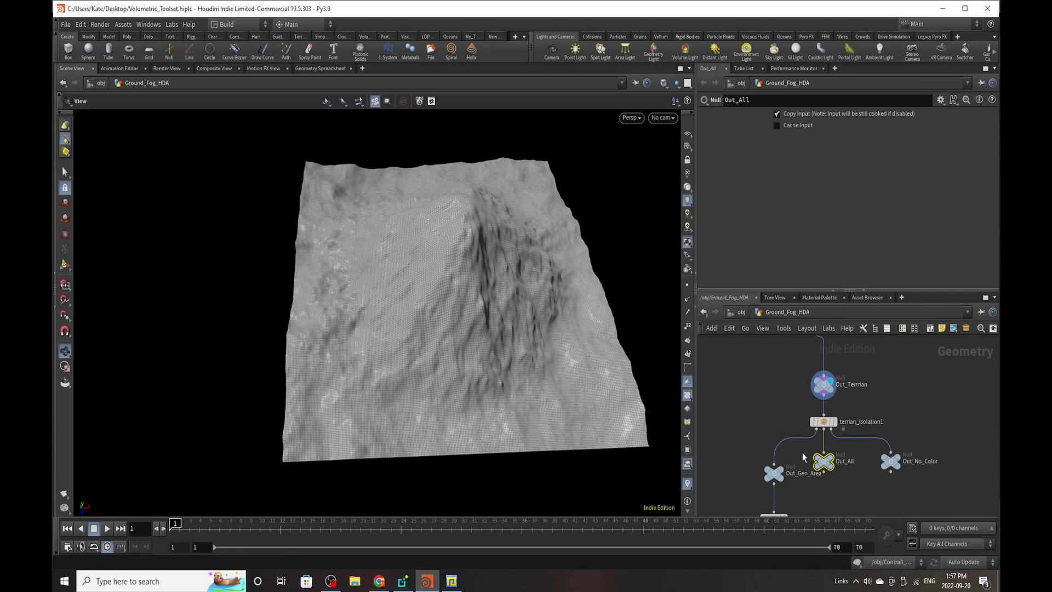
- Display the Out_Geo_Area null and examine the isolated terrain area from different sides
scroll(804, 457, up, 3)
mouse_move(764, 484)
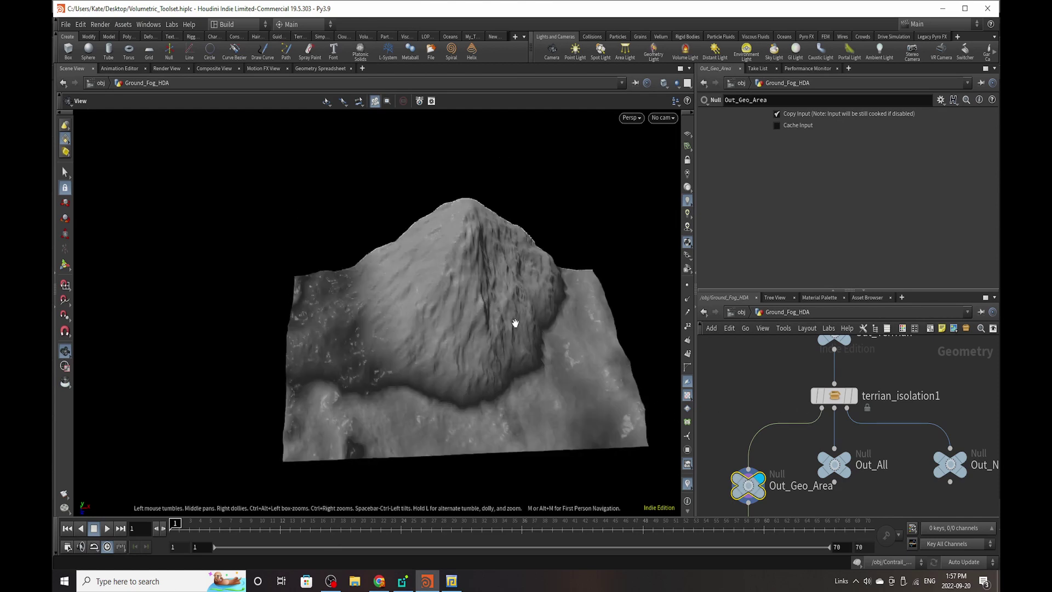
drag(484, 261, 389, 336)
right_drag(389, 336, 439, 324)
drag(440, 325, 400, 285)
mouse_move(400, 285)
right_down()
mouse_move(405, 293)
mouse_move(407, 270)
right_up()
scroll(844, 388, down, 5)
scroll(838, 437, up, 5)
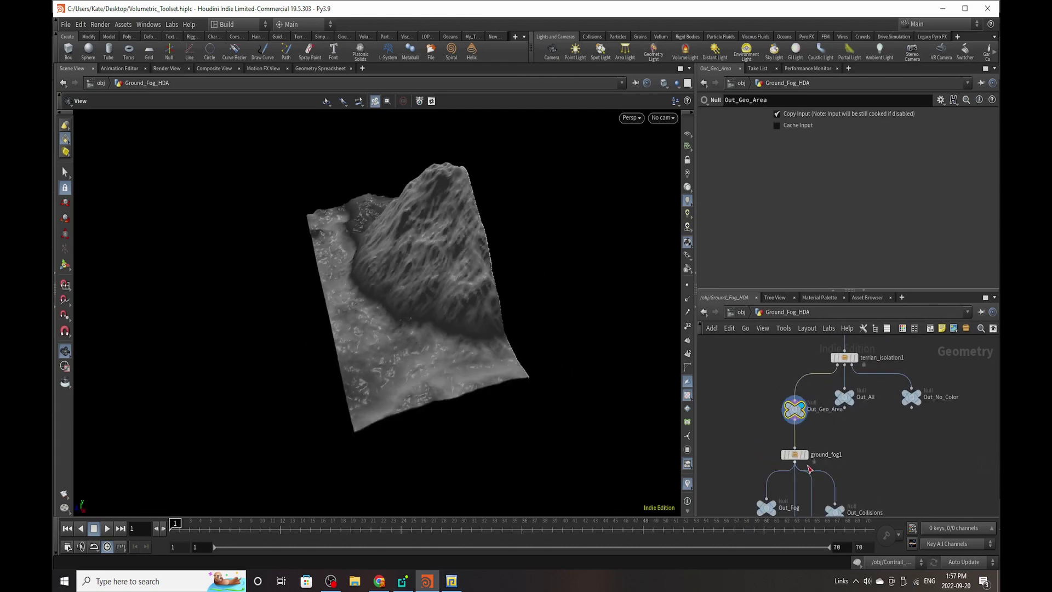
- Move the Out_All null slightly away from its position directly below terrian_isolation1
scroll(771, 489, down, 2)
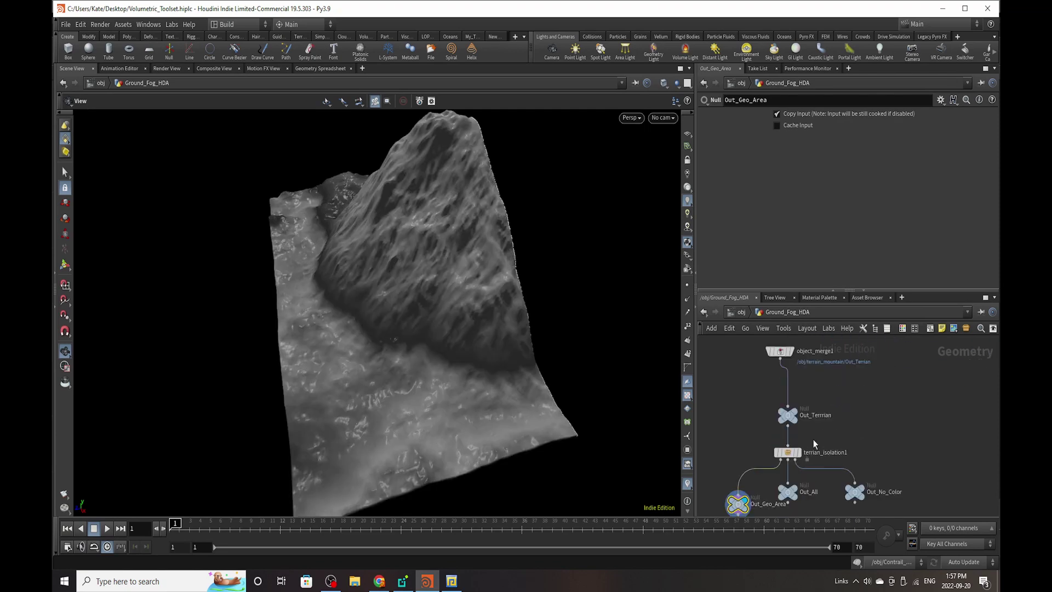
scroll(794, 409, down, 3)
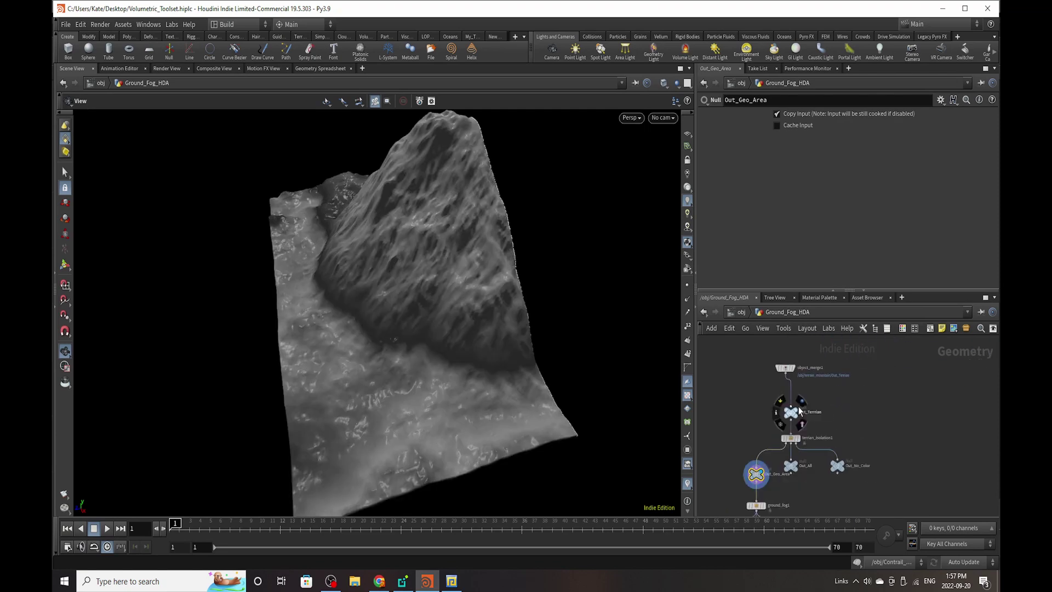
scroll(788, 496, up, 3)
drag(795, 449, 804, 468)
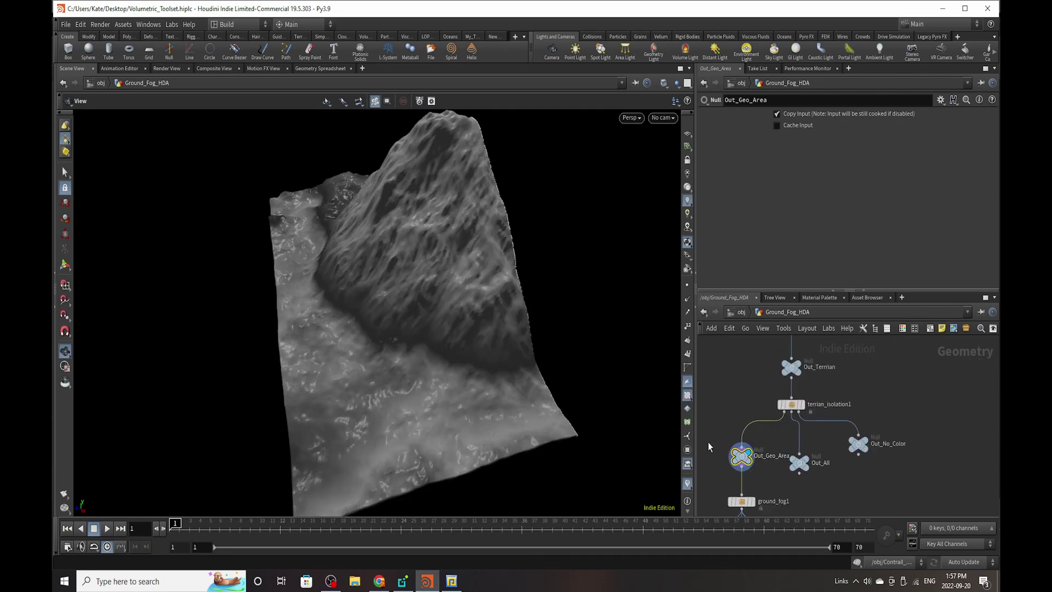
- Select the terrian_isolation1 node and review its falloff attribute parameters, including color ramp, terrain thickness, voxel size and caching
drag(543, 307, 523, 424)
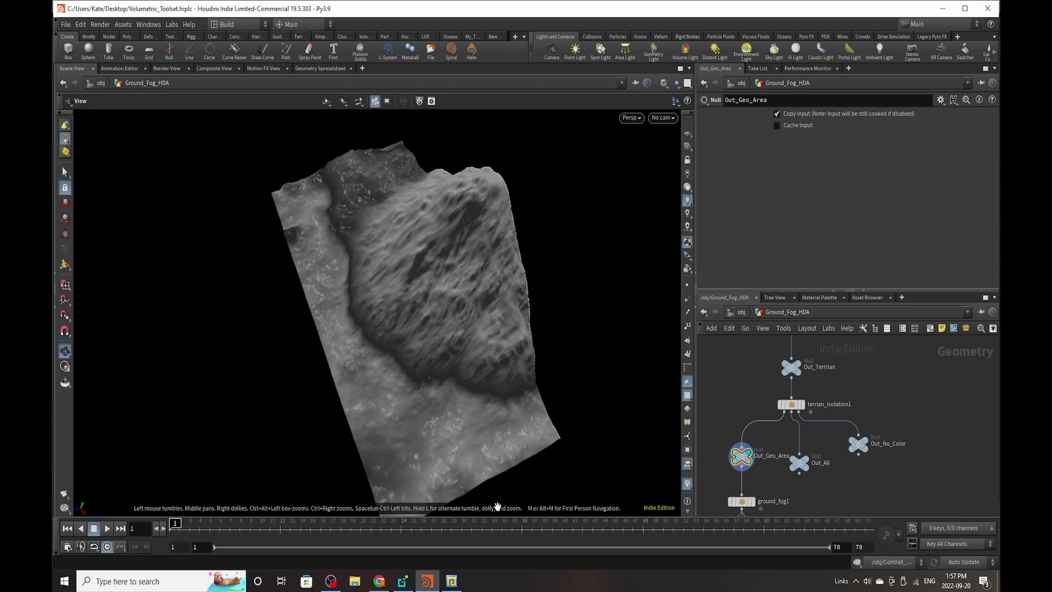
scroll(811, 396, up, 3)
click(777, 408)
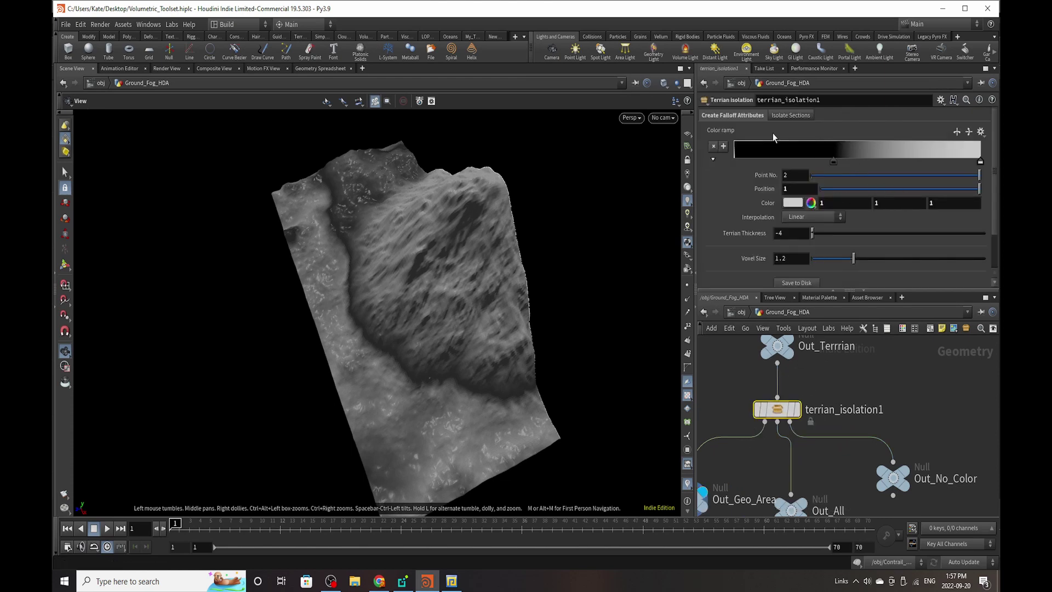
scroll(832, 180, down, 3)
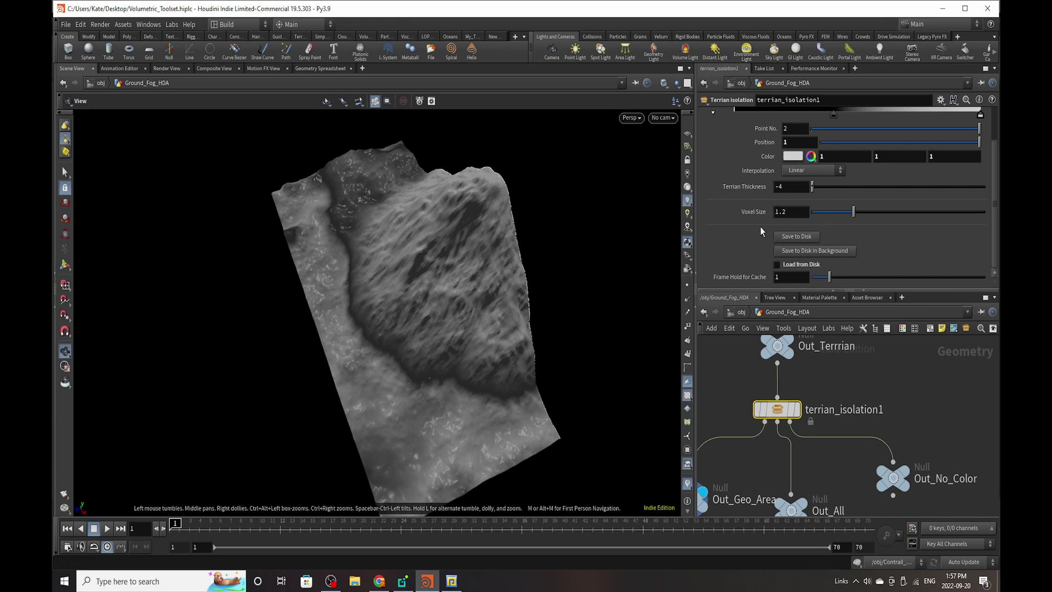
scroll(805, 253, up, 3)
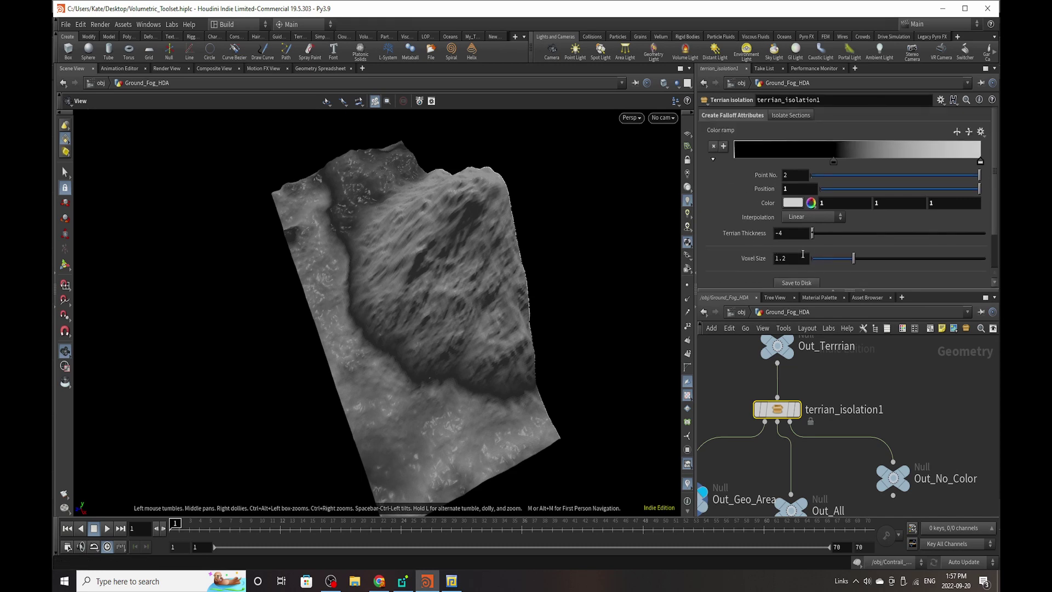
- Set Isolate Sections to 2 on terrian_isolation1 after trying 1, and frame the isolated terrain section
click(797, 117)
scroll(816, 218, down, 3)
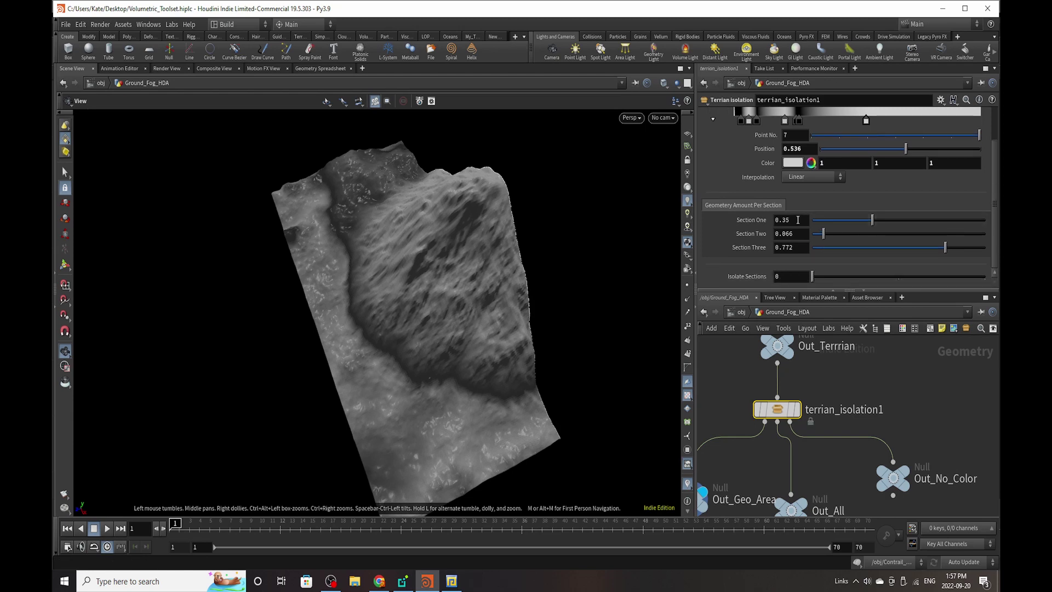
drag(868, 286, 906, 284)
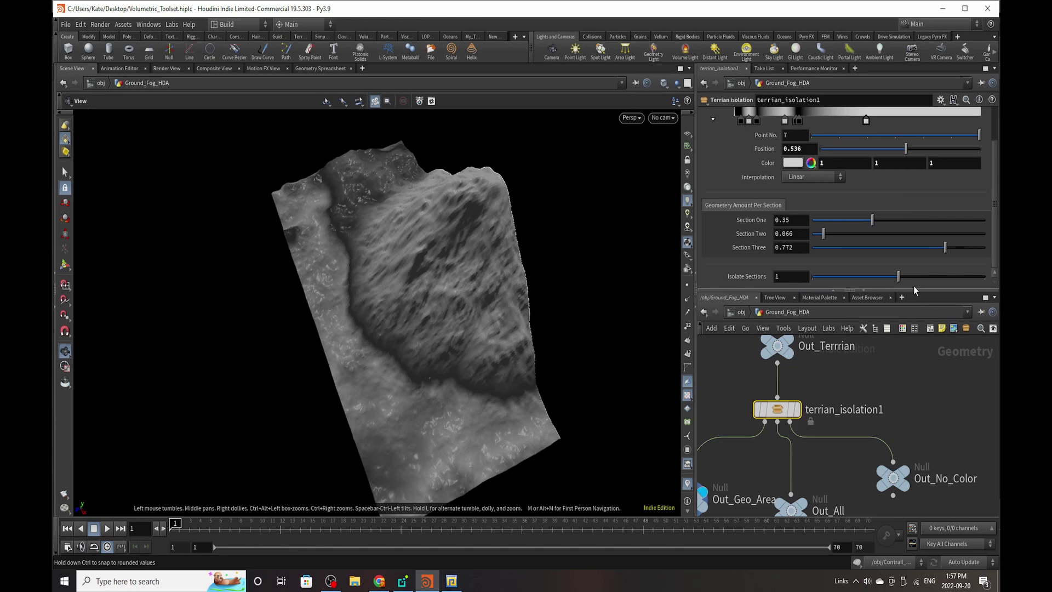
scroll(905, 143, up, 3)
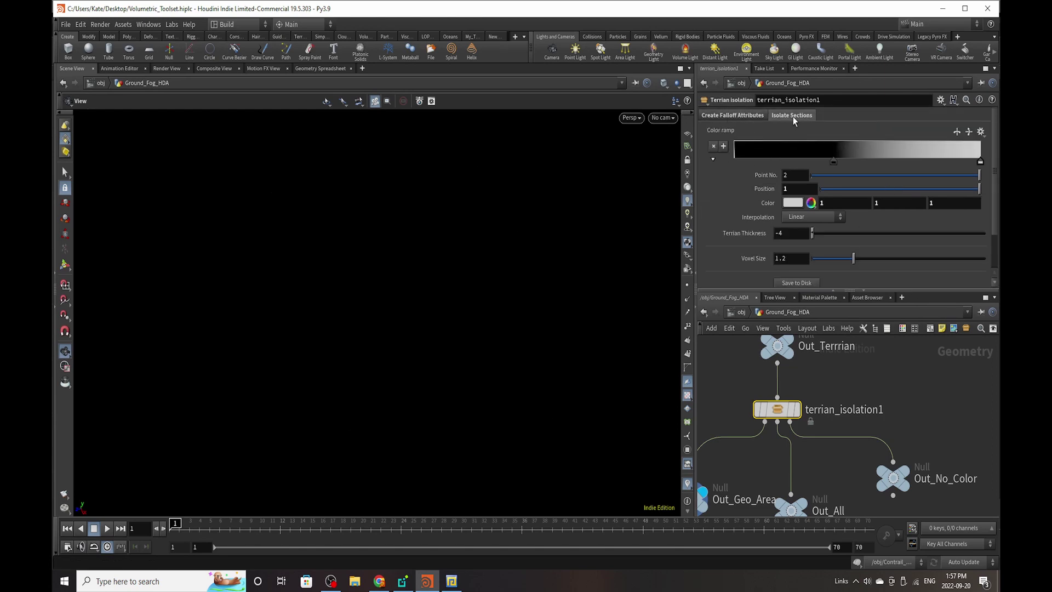
scroll(942, 260, down, 3)
click(982, 277)
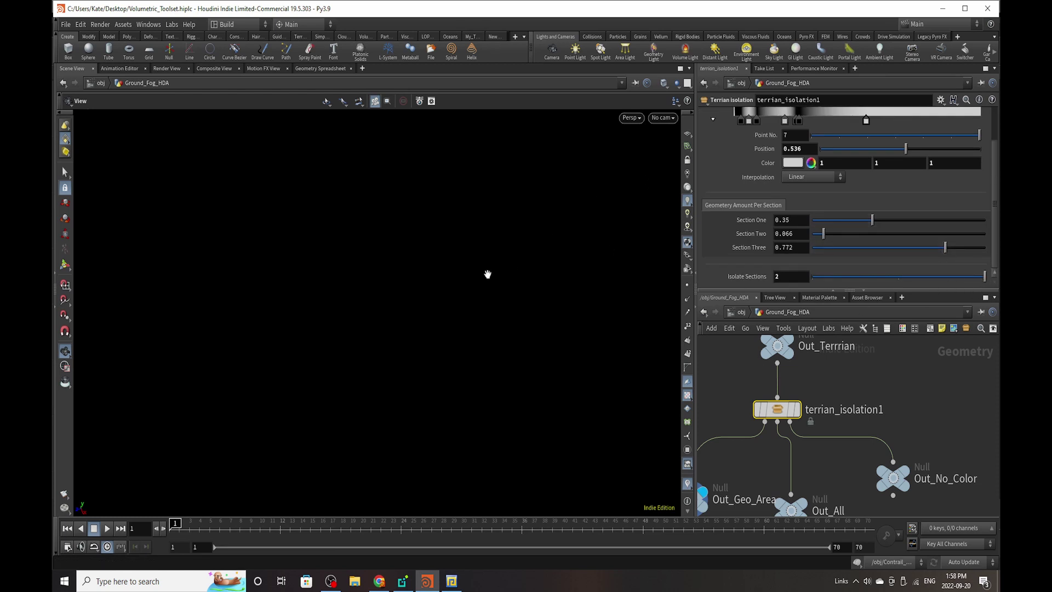
key(g)
drag(446, 333, 378, 394)
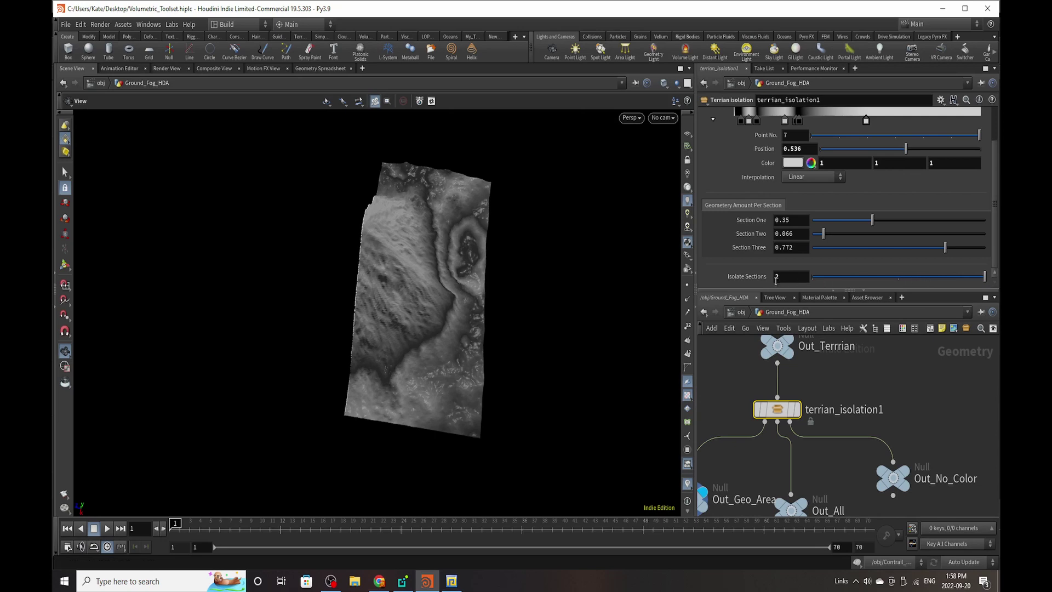
drag(540, 298, 566, 304)
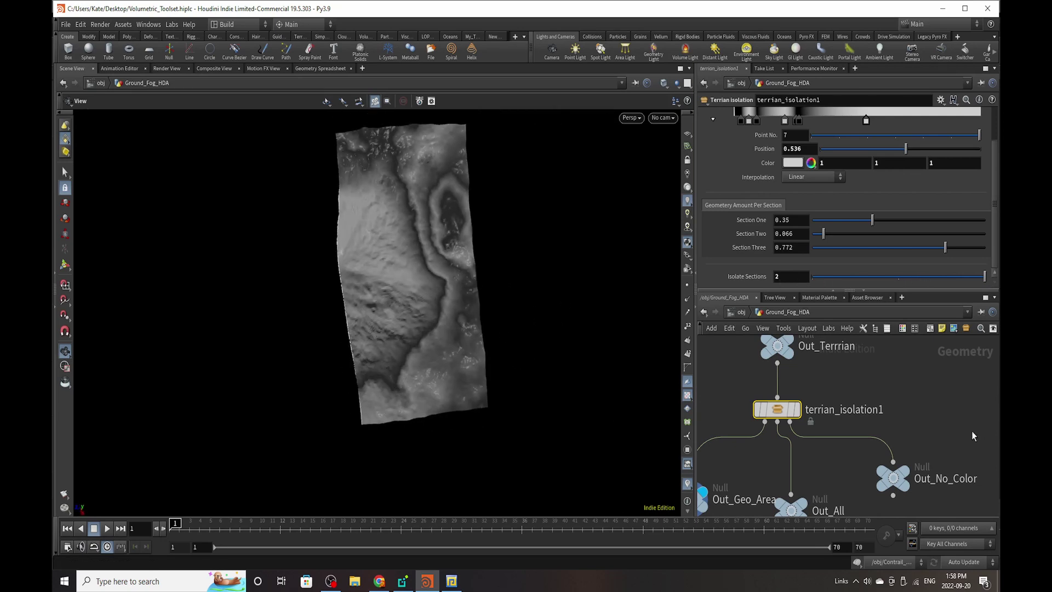
- Display the Out_All and Out_No_Color outputs in turn to compare the terrain with and without color
scroll(928, 356, down, 5)
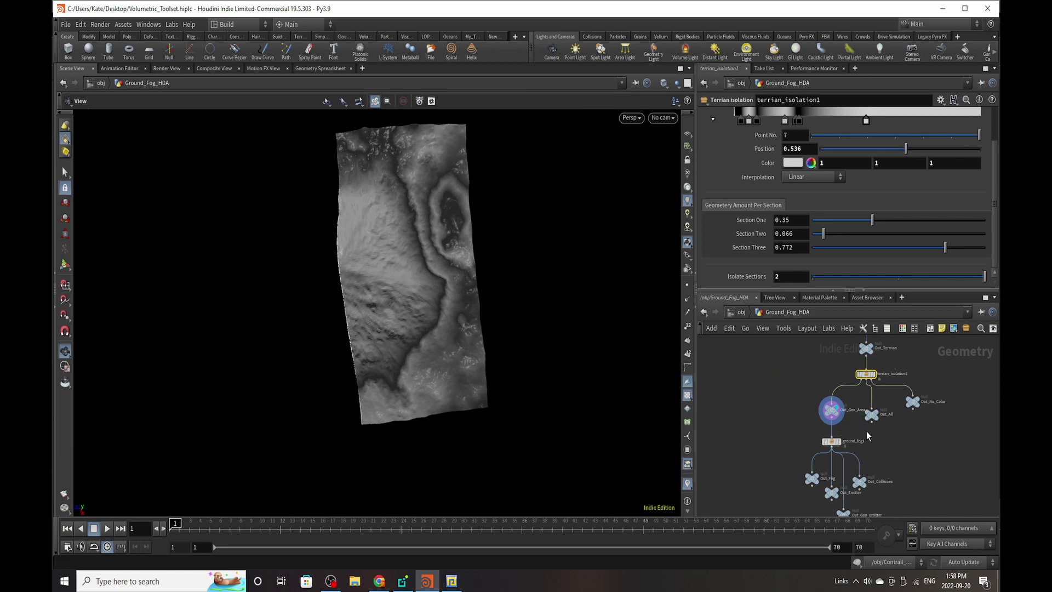
scroll(868, 433, up, 1)
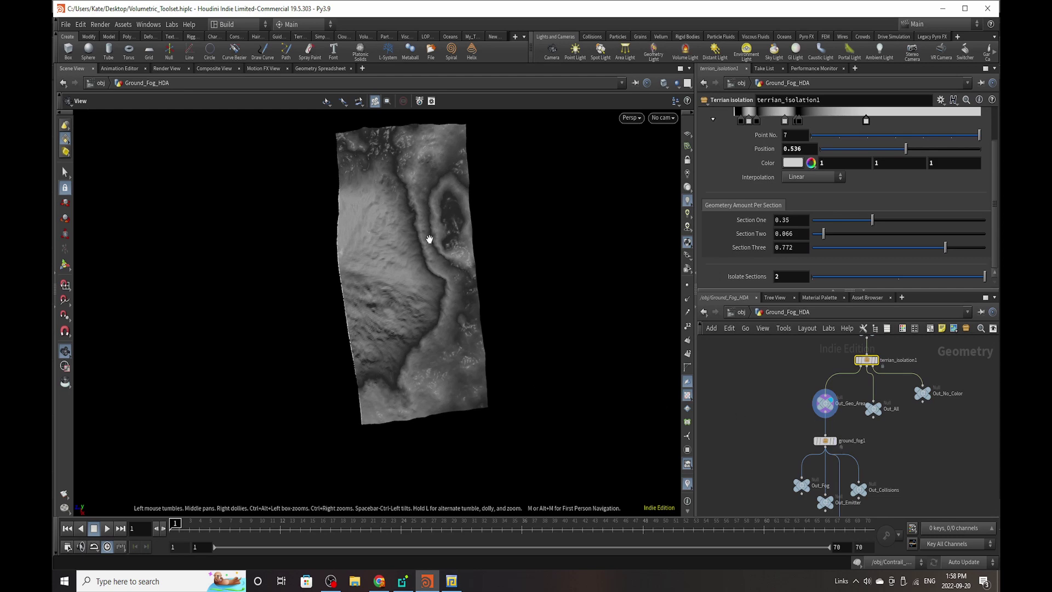
drag(523, 202, 505, 164)
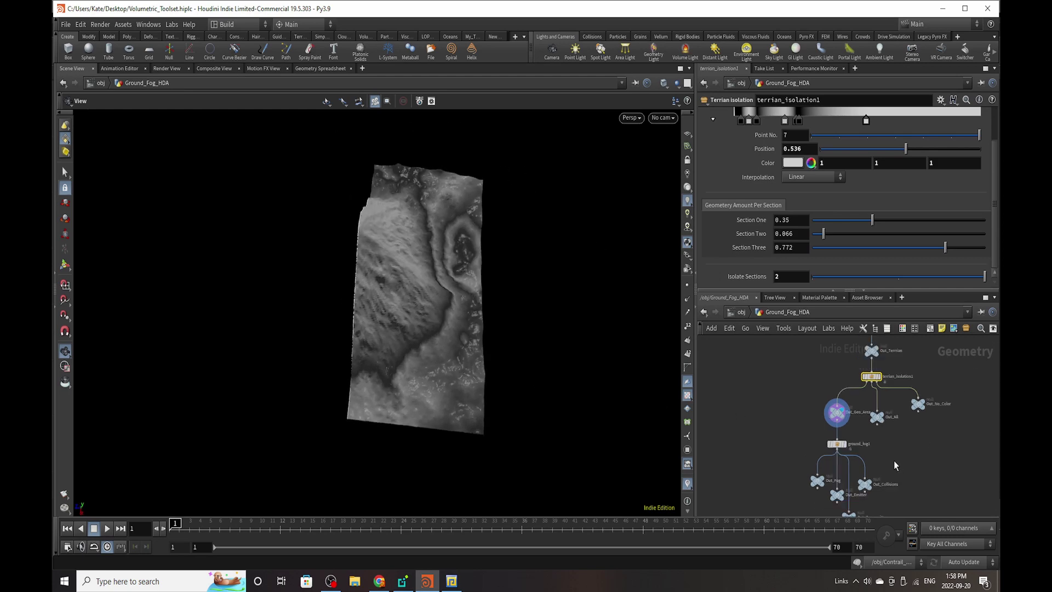
scroll(787, 454, up, 5)
mouse_move(787, 454)
click(810, 422)
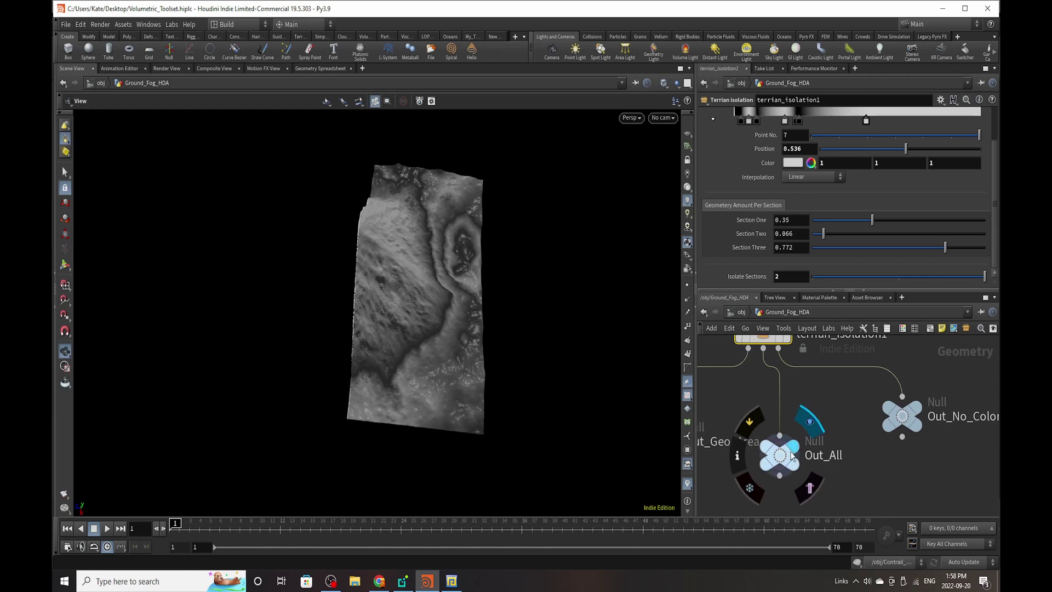
drag(376, 241, 372, 279)
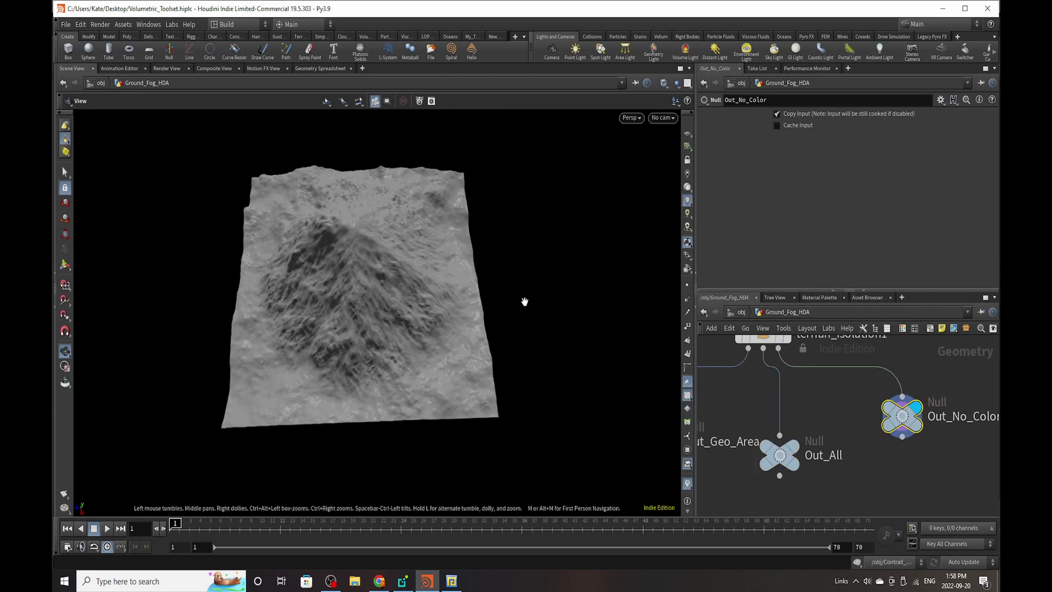
mouse_move(373, 344)
mouse_down()
mouse_move(360, 291)
mouse_move(392, 340)
mouse_up()
scroll(856, 444, down, 3)
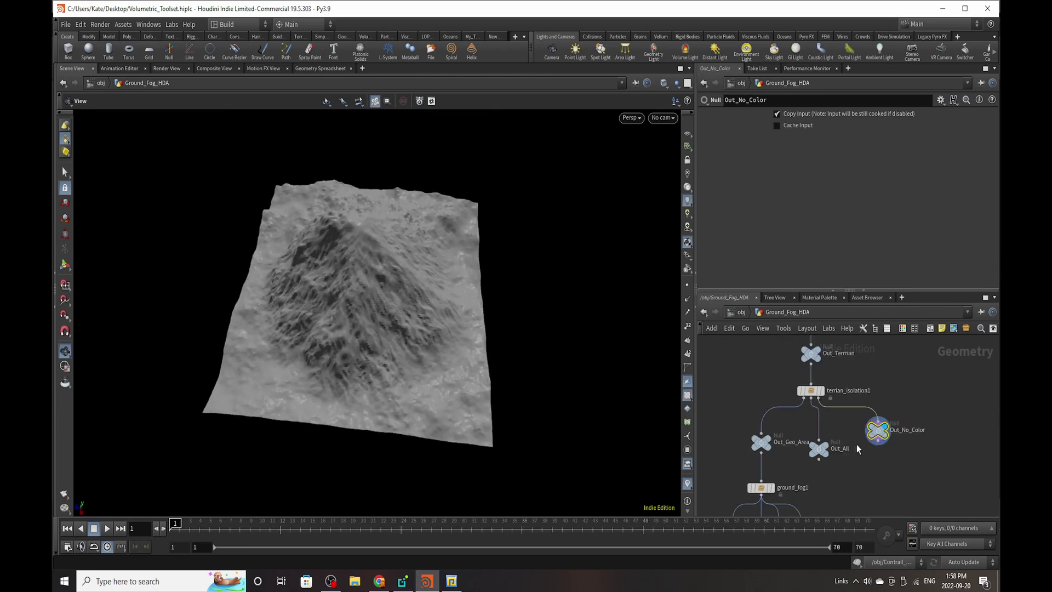
- Set the display back to the Out_Geo_Area output of terrian_isolation1
scroll(822, 399, up, 3)
click(801, 382)
scroll(957, 220, up, 2)
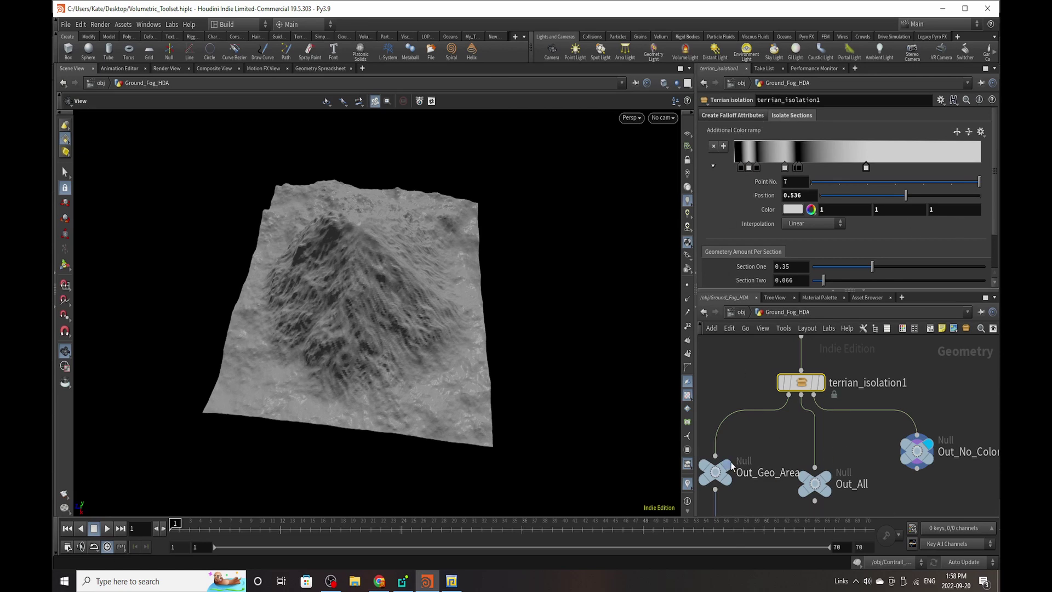
drag(723, 463, 726, 462)
click(742, 445)
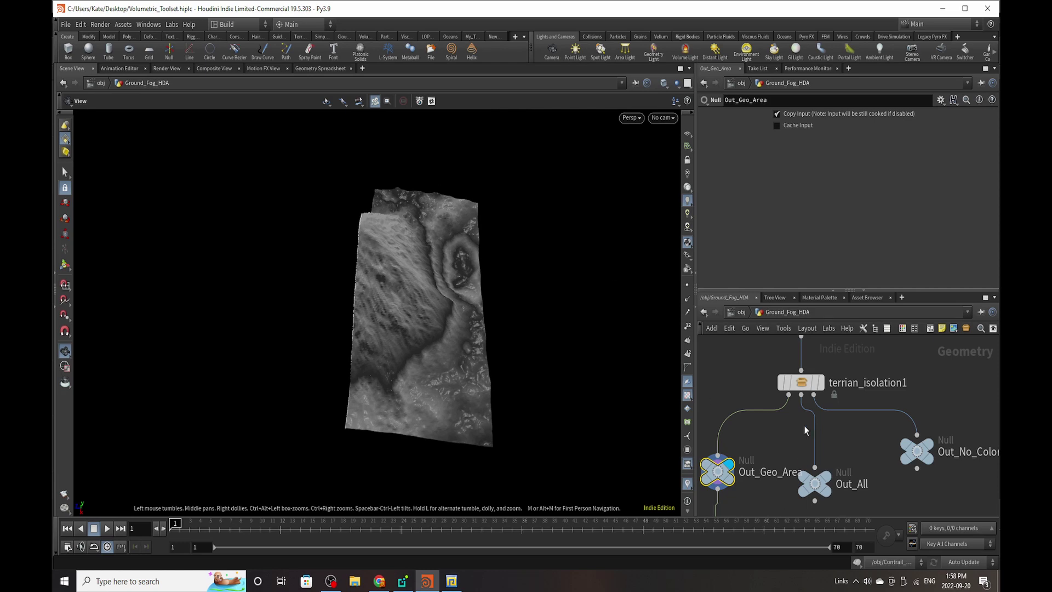
- Add a black point at position 0.809619 on terrian_isolation1's Additional Color ramp for the isolated sections
click(803, 388)
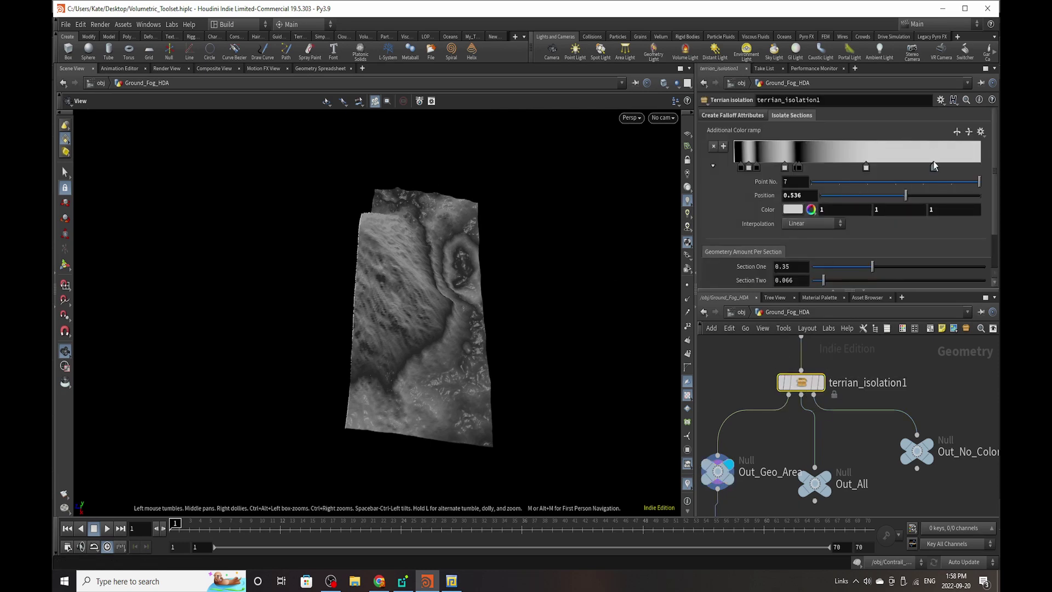
double_click(934, 169)
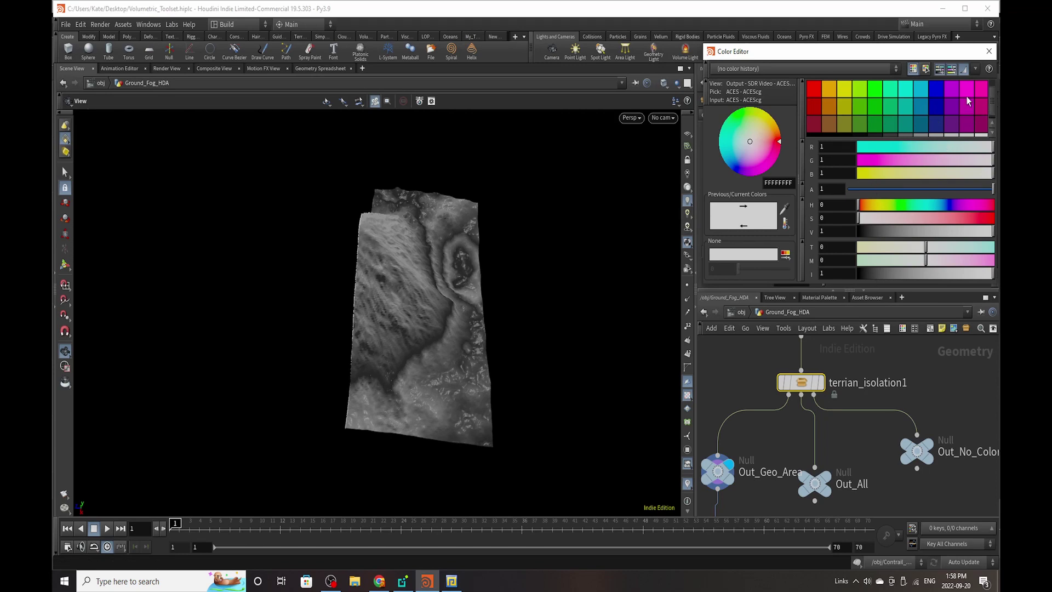
scroll(991, 97, down, 2)
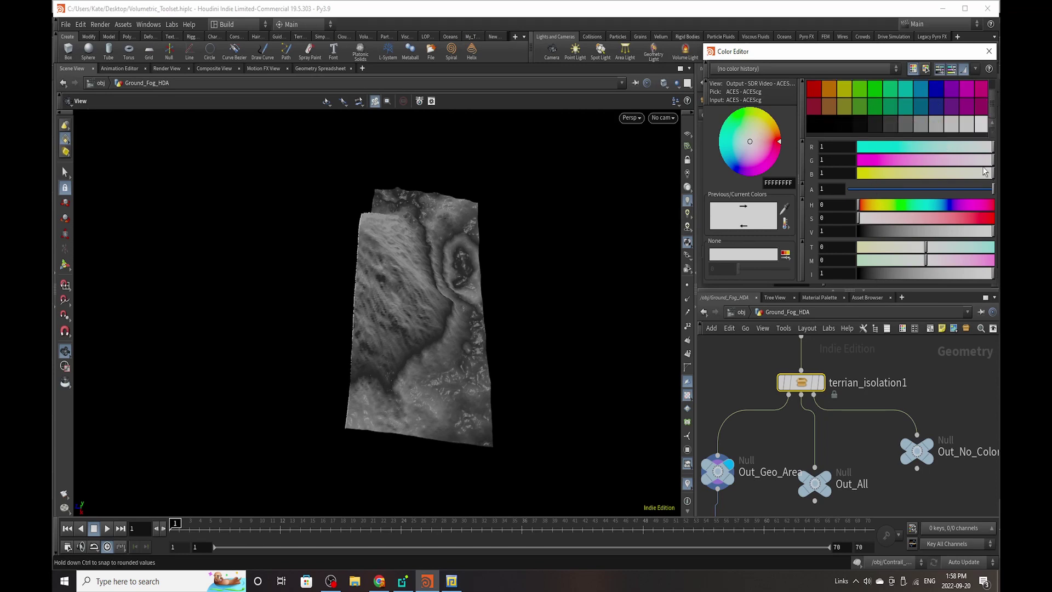
click(808, 124)
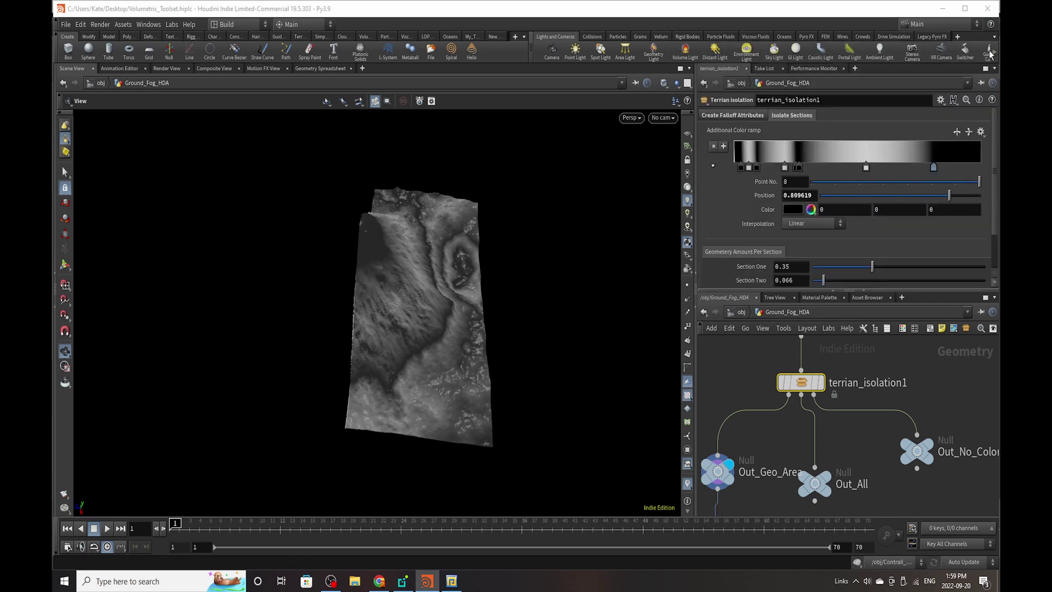
- Set the Geometry Amount Per Section to 0.909 for Section One and 0 for Sections Two and Three, with Isolate Sections at 0
click(989, 51)
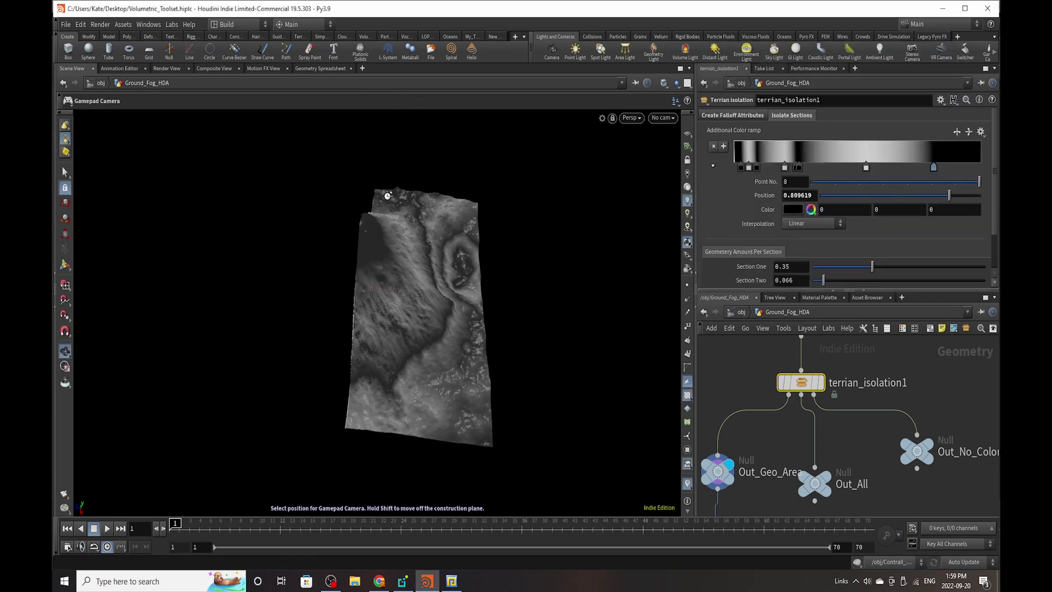
key(Escape)
scroll(863, 359, down, 6)
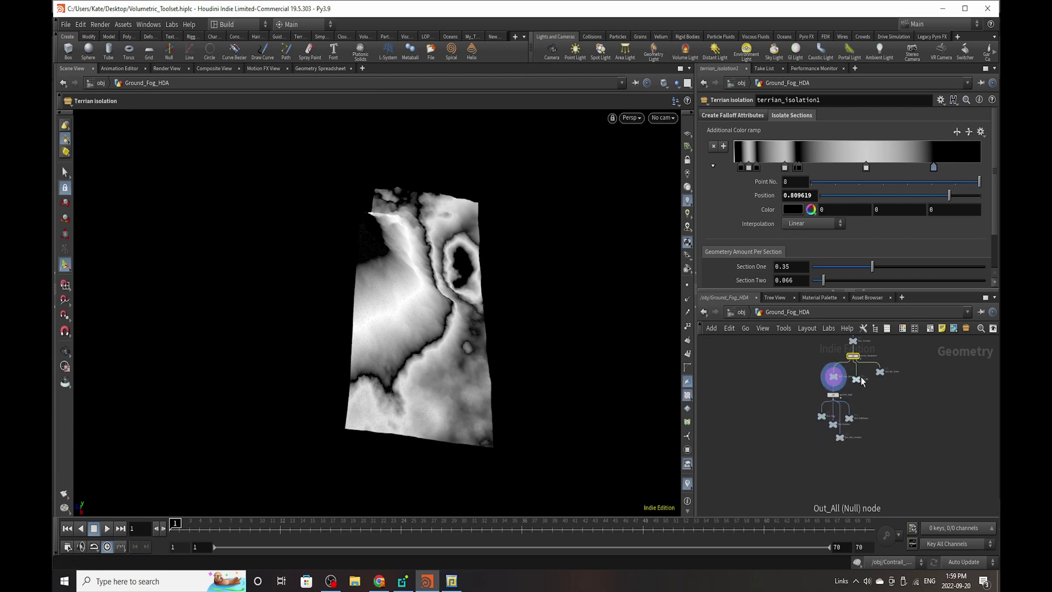
scroll(860, 377, up, 3)
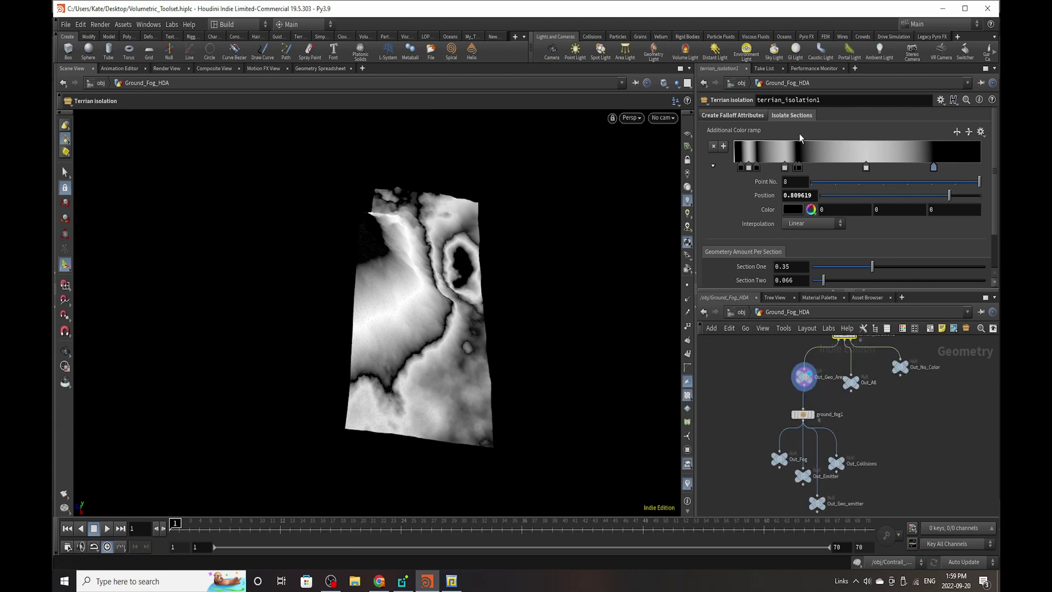
scroll(830, 170, down, 2)
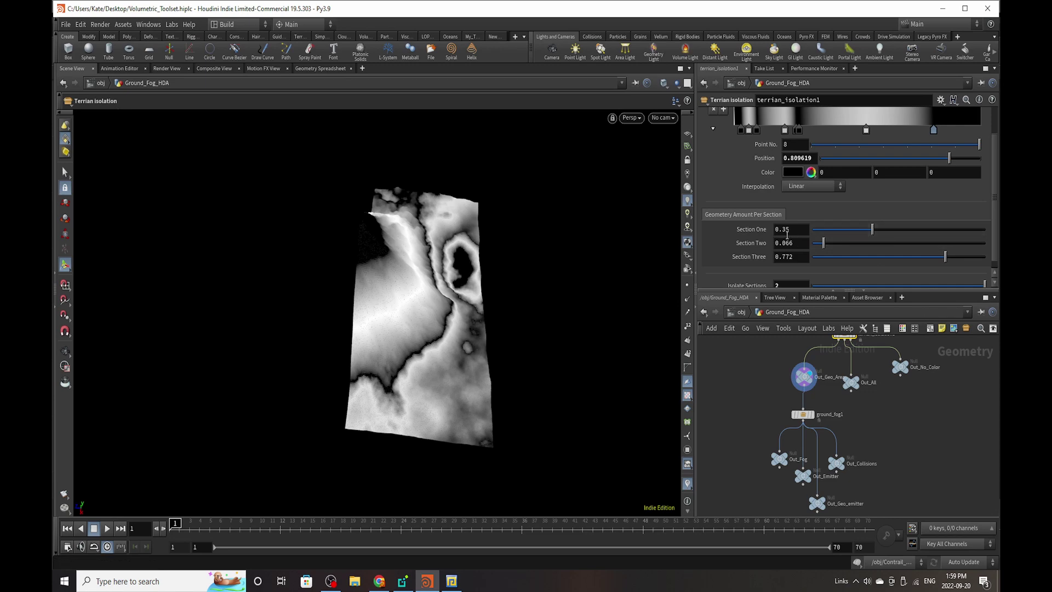
drag(791, 232, 779, 241)
text(.2)
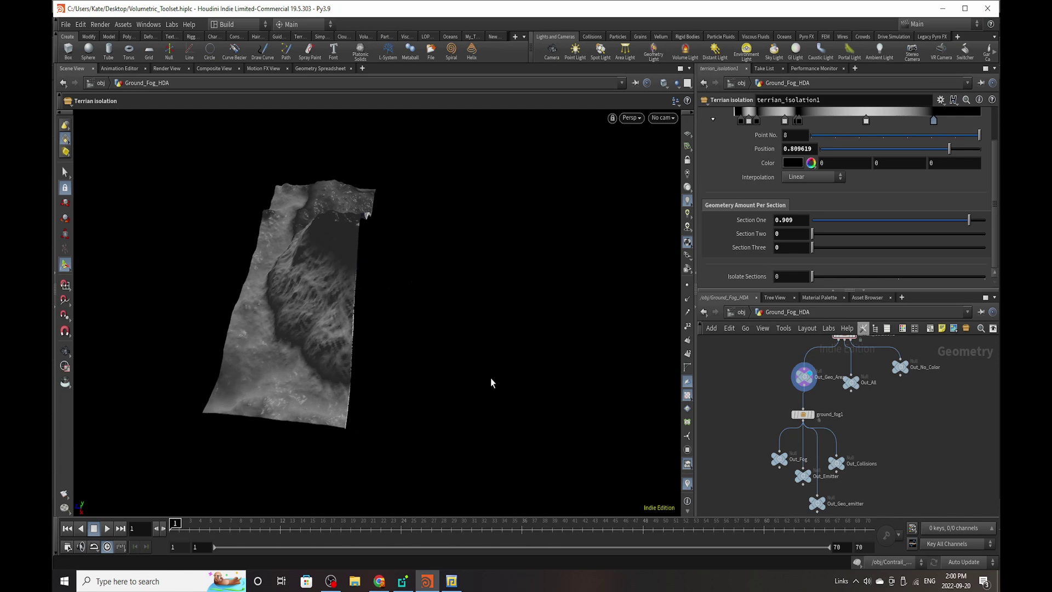
- Move the black point of terrian_isolation1's falloff color ramp to about position 0.02
scroll(908, 137, up, 3)
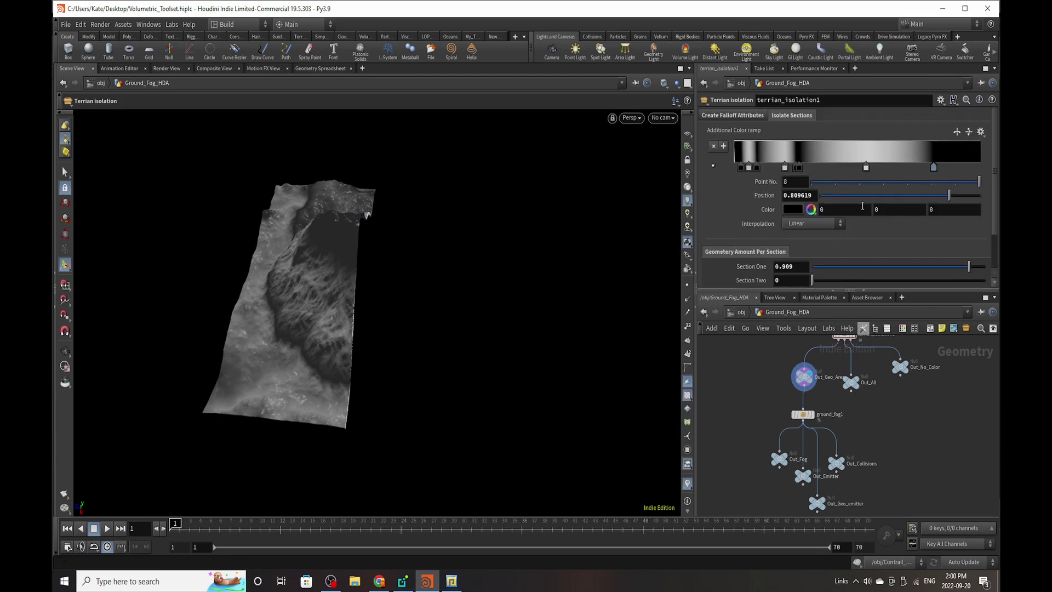
click(751, 119)
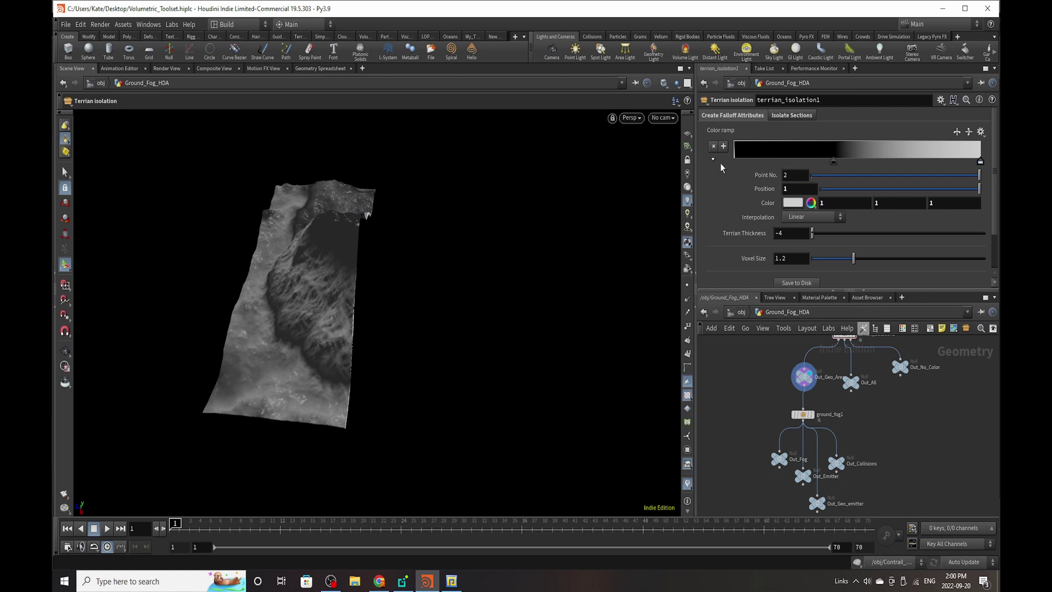
click(834, 162)
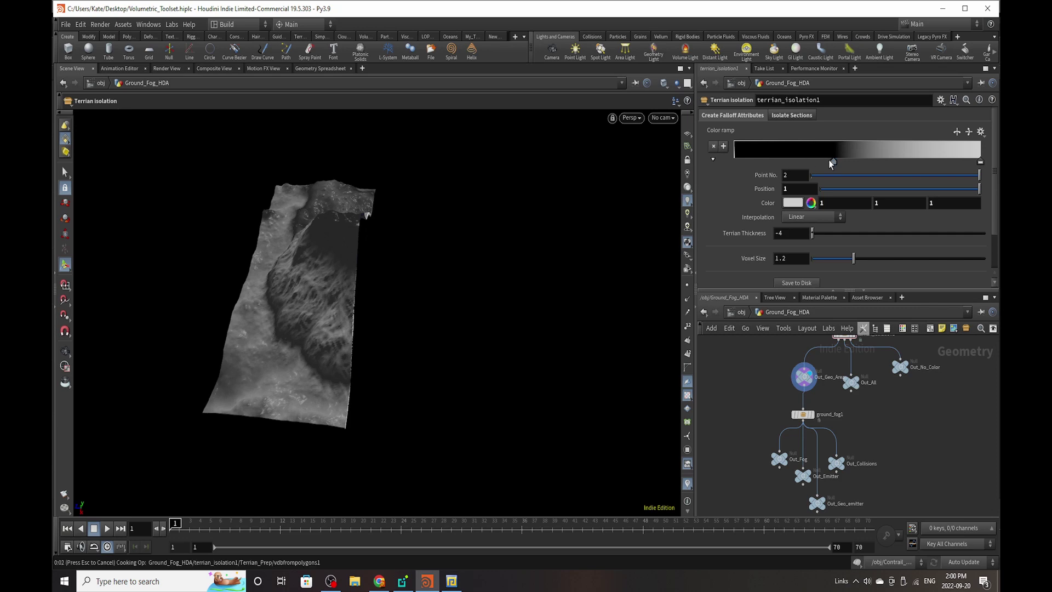
drag(829, 160, 739, 161)
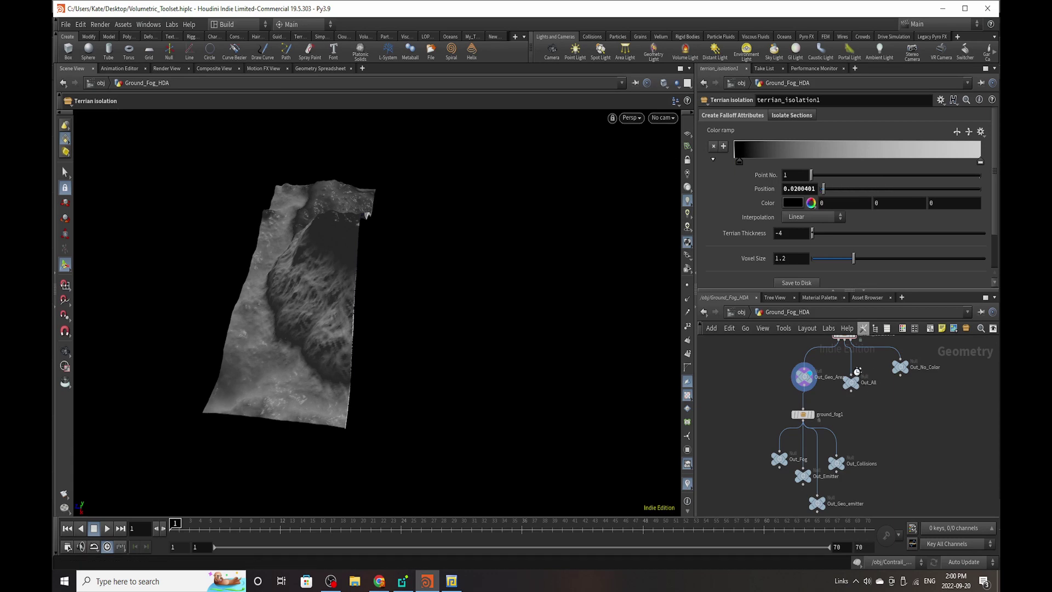
- Display the Out_All output and set the falloff color ramp's white point to position 0.519, keeping Linear interpolation
click(859, 381)
scroll(859, 379, up, 4)
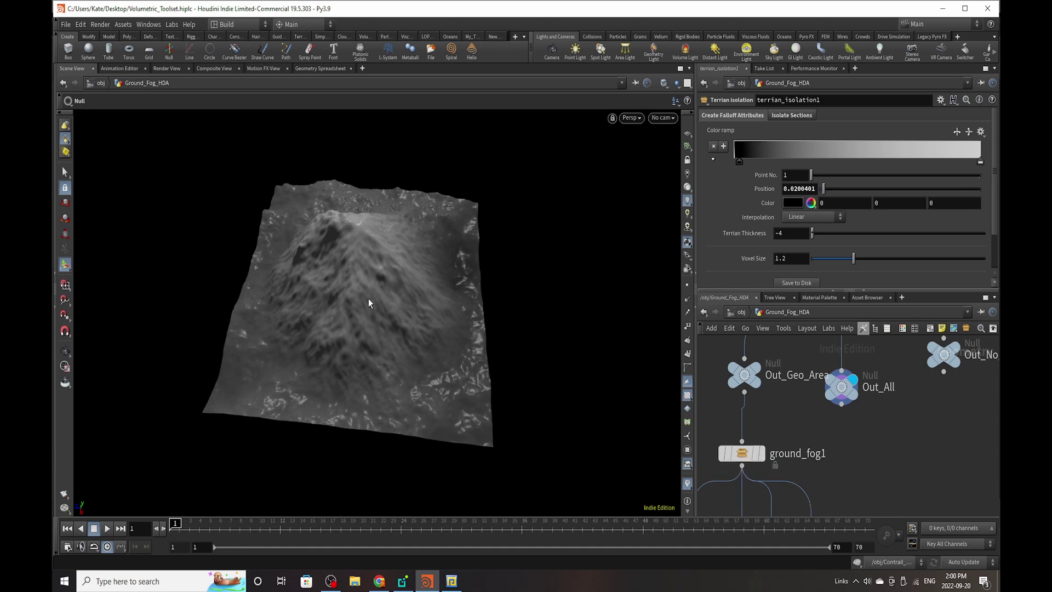
click(980, 161)
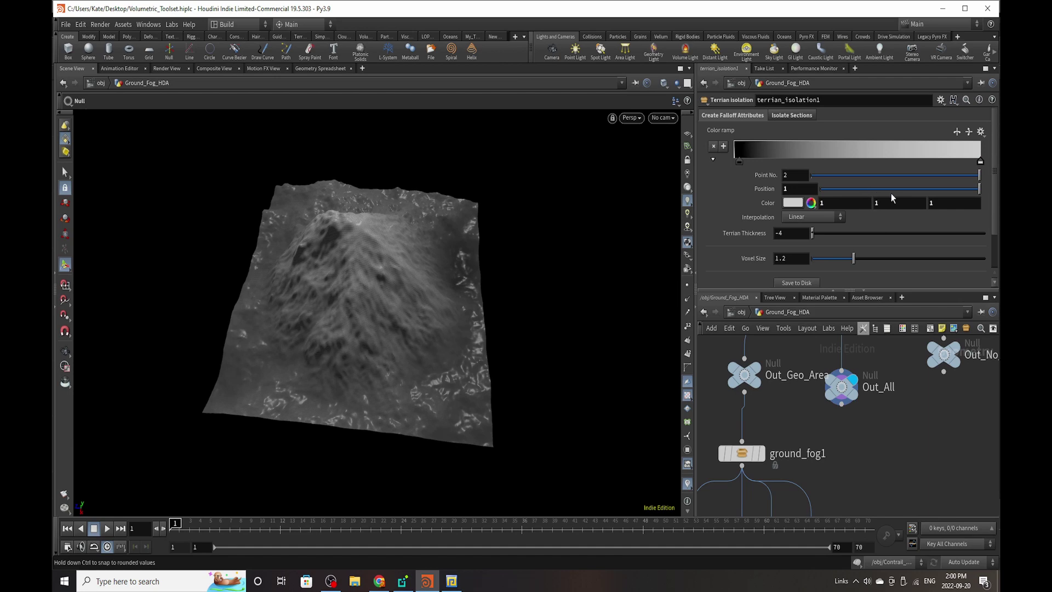
drag(886, 189, 824, 202)
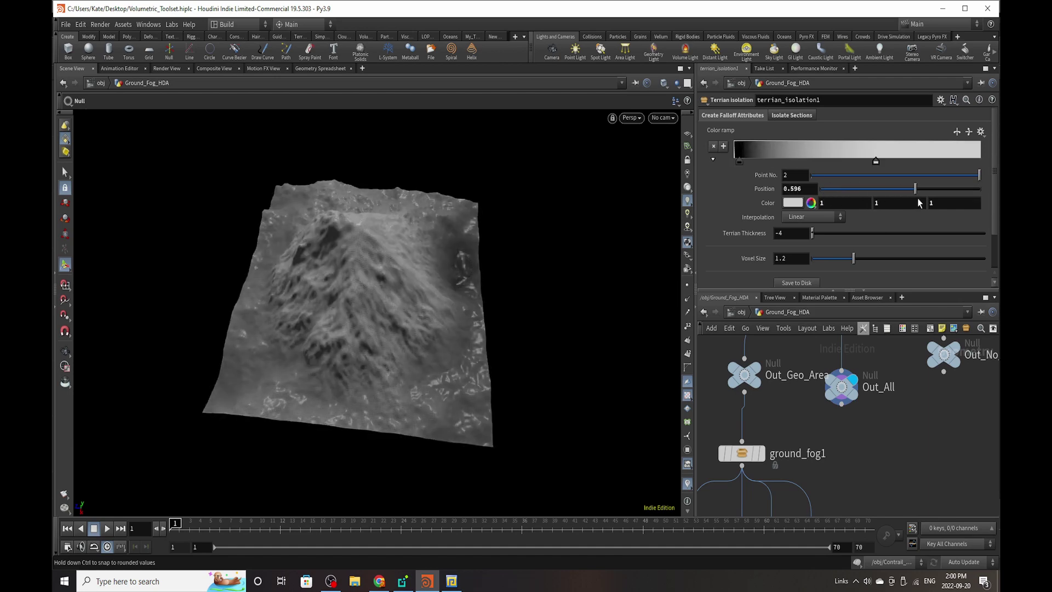
mouse_move(919, 203)
mouse_down()
mouse_move(861, 202)
mouse_move(913, 200)
mouse_up()
click(831, 217)
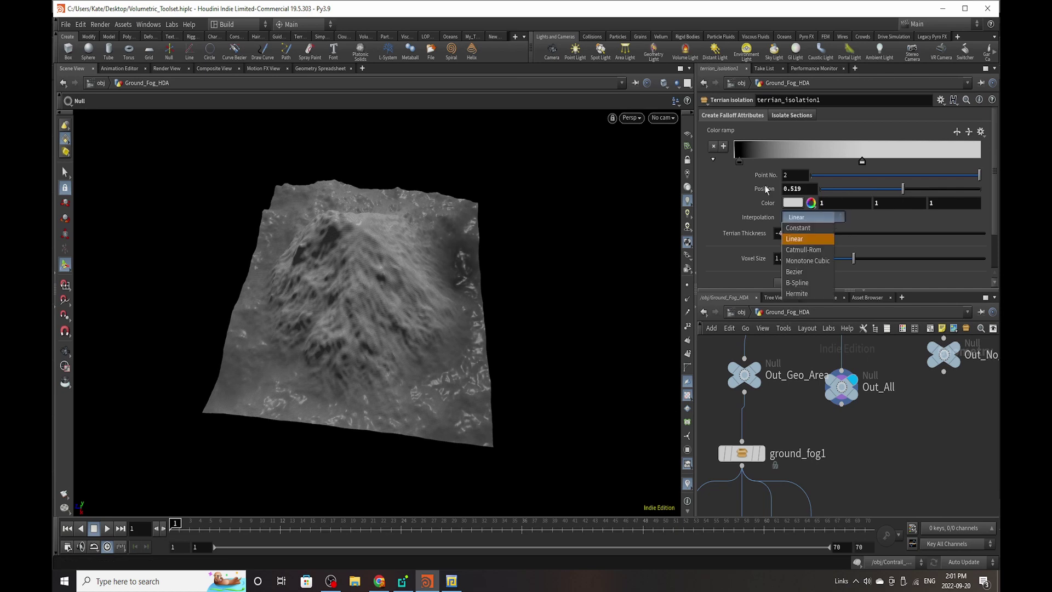
click(814, 218)
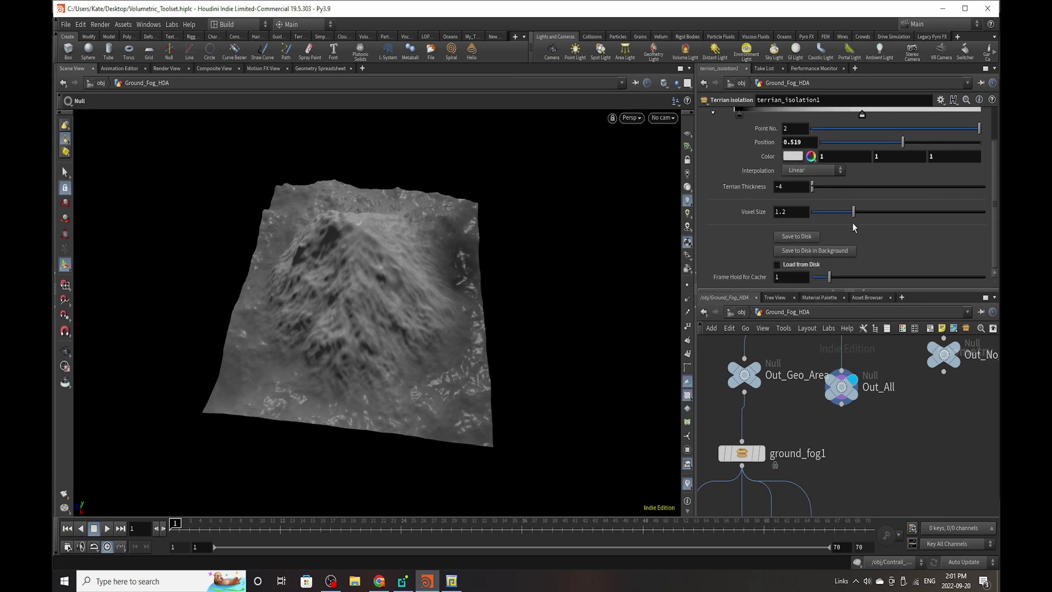
- Set terrian_isolation1's Terrian Thickness to -1 and view the mountain up close
scroll(822, 216, down, 2)
key(Return)
drag(787, 185, 774, 189)
text(-1)
key(Return)
alt+right_drag(352, 356, 448, 288)
alt+drag(448, 289, 403, 291)
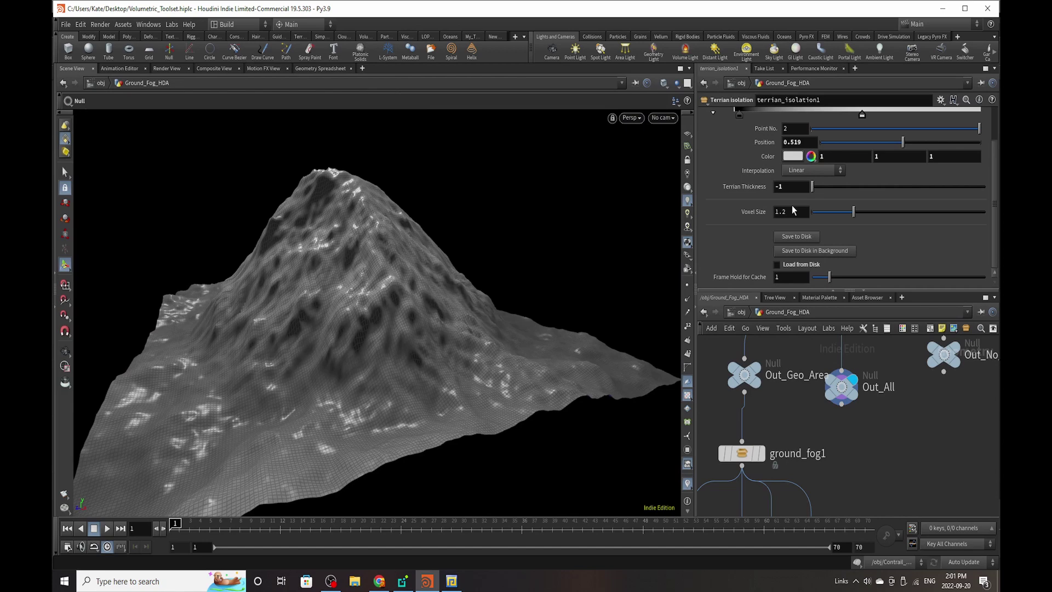
- Set terrian_isolation1's Voxel Size to 1
click(793, 210)
key(BackSpace)
key(BackSpace)
key(Return)
- Display the Out_Geo_Area output and examine the isolated terrain section from above
click(767, 348)
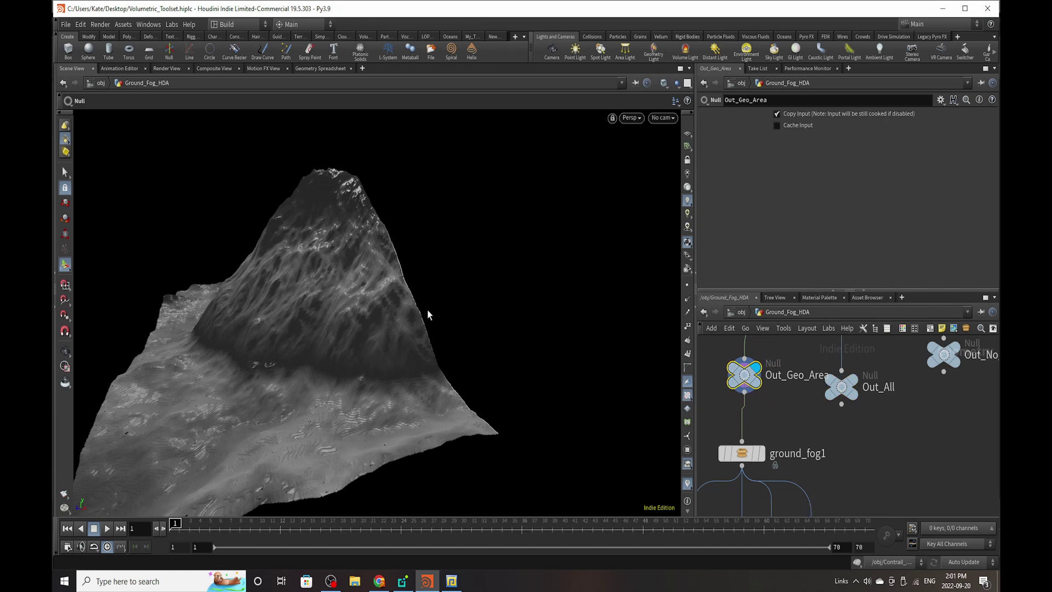
alt+right_drag(435, 291, 165, 432)
alt+drag(321, 333, 317, 433)
alt+right_drag(340, 320, 576, 212)
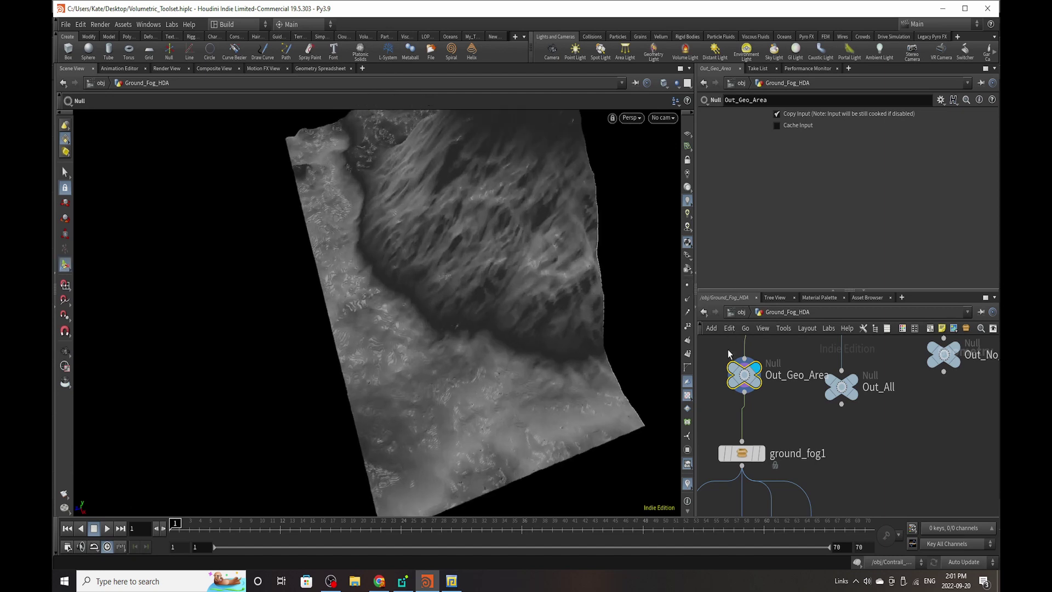
- Try to display ground_fog1's Out_Fog output, interrupt the cooking and dismiss the console
scroll(728, 352, down, 4)
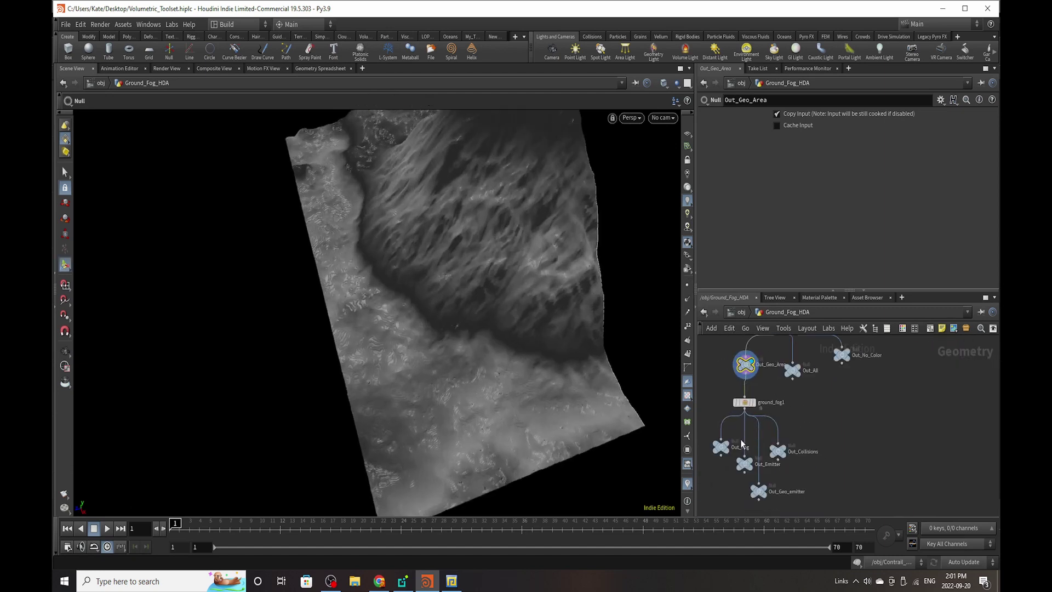
scroll(742, 444, up, 4)
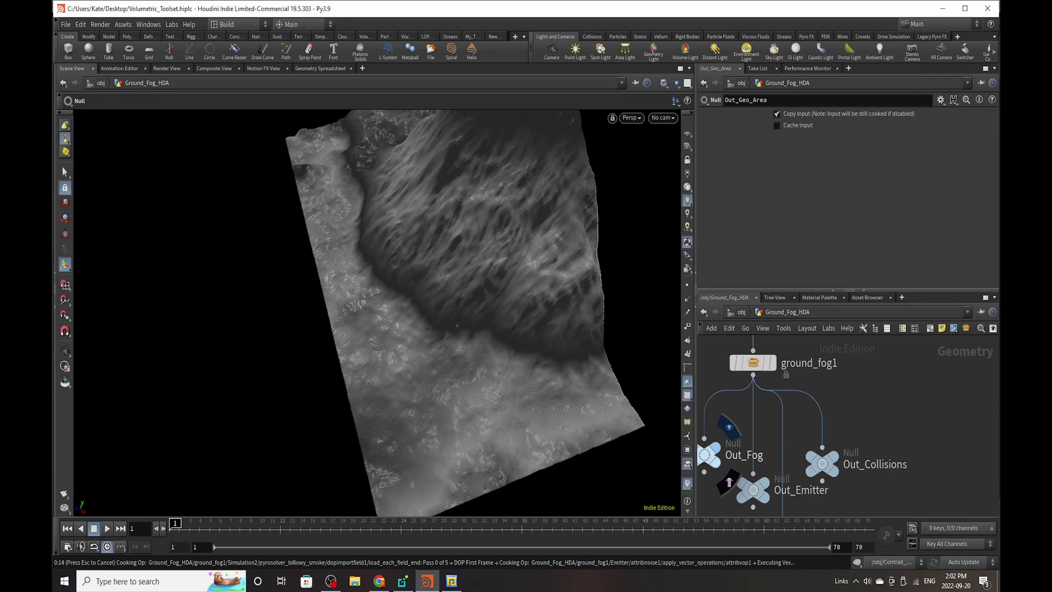
key(Escape)
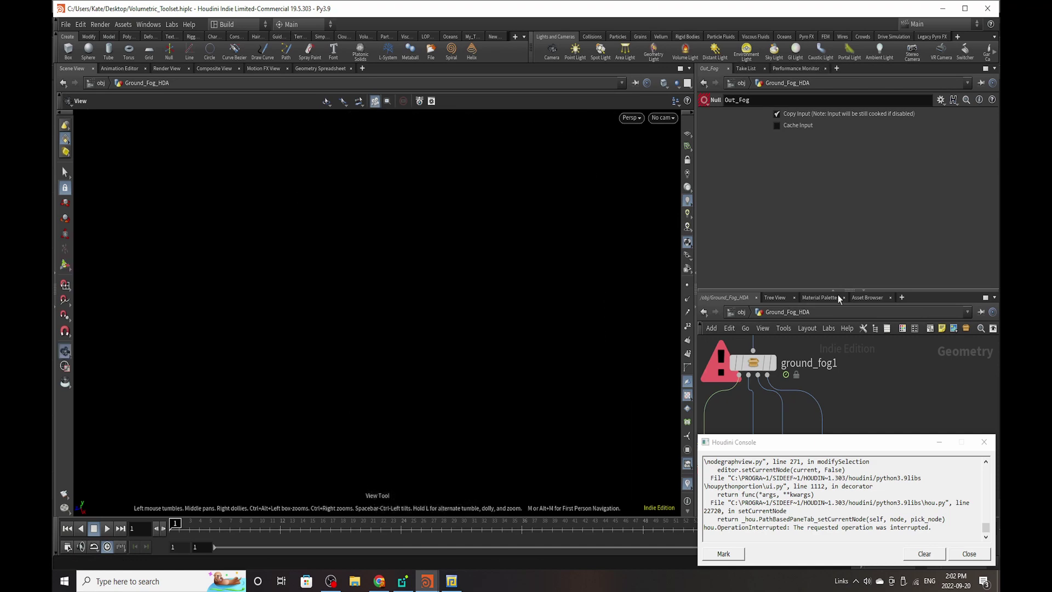
click(984, 442)
- Return the display to Out_Geo_Area and cache terrian_isolation1 to disk with Load from Disk enabled
scroll(846, 413, down, 6)
scroll(848, 393, up, 3)
middle_drag(839, 382, 806, 426)
scroll(794, 439, up, 3)
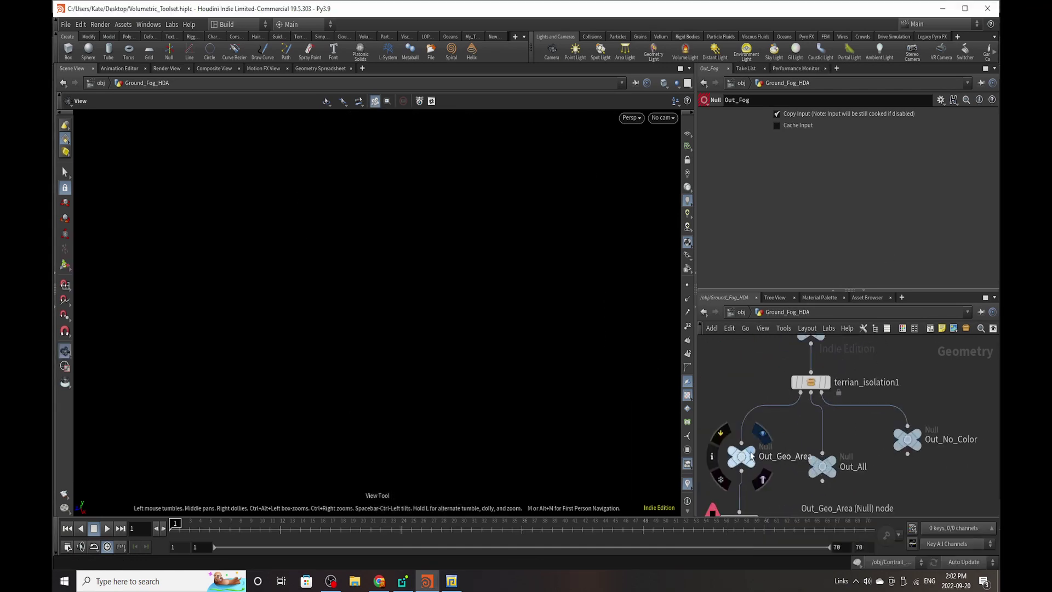
click(761, 433)
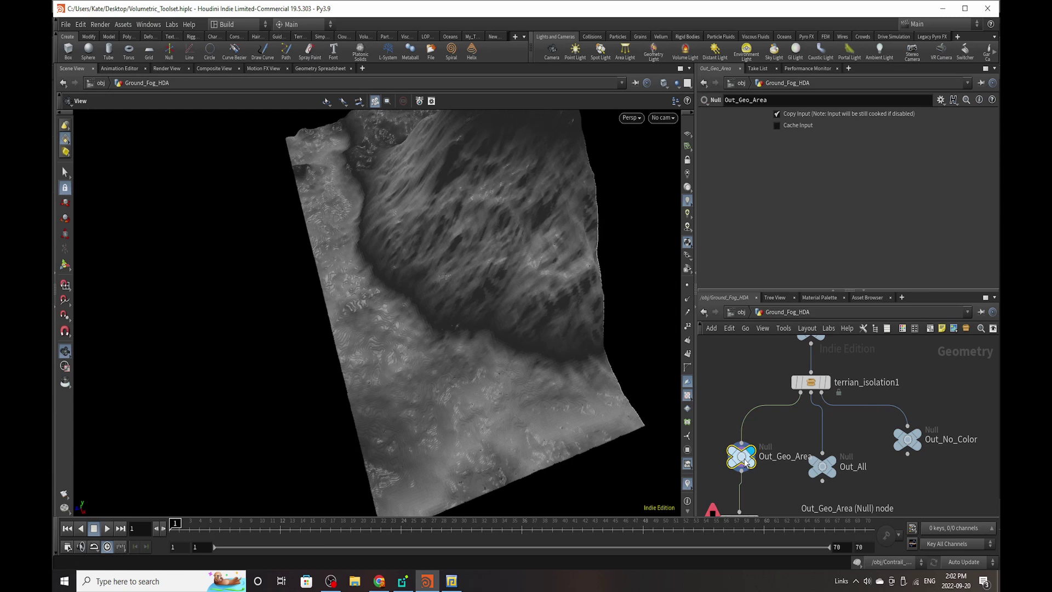
click(811, 382)
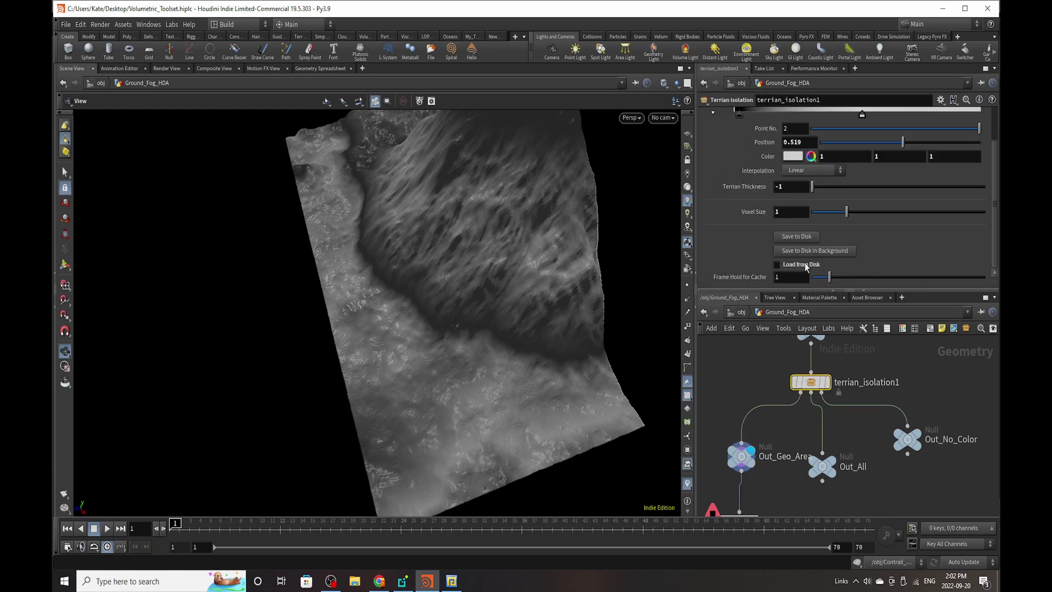
click(804, 265)
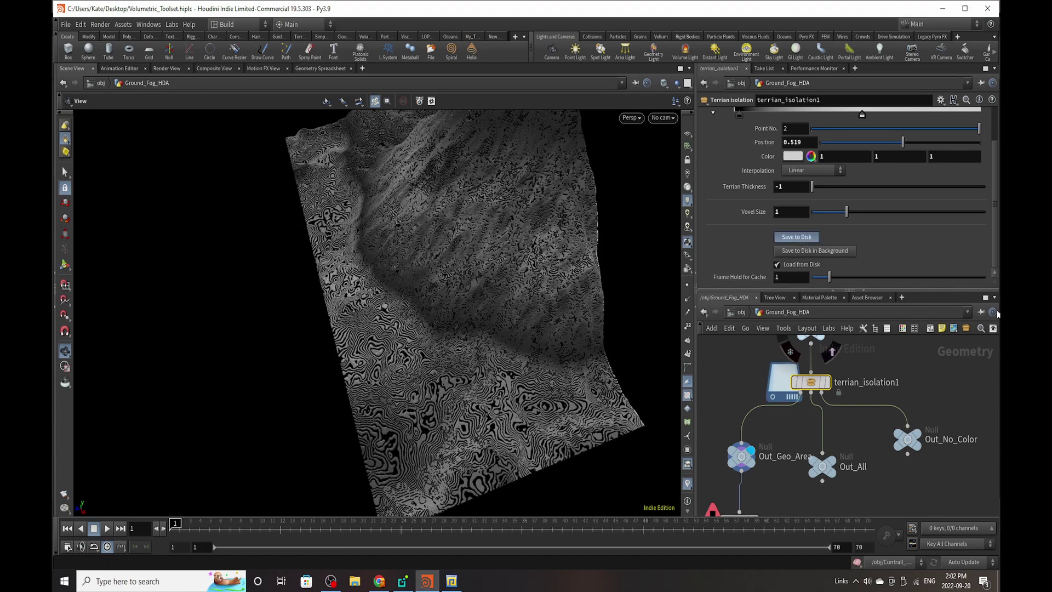
- Try again to display the Out_Fog output using the cached terrain, and interrupt the cooking
scroll(835, 382, down, 5)
scroll(822, 426, up, 6)
middle_drag(781, 480, 788, 440)
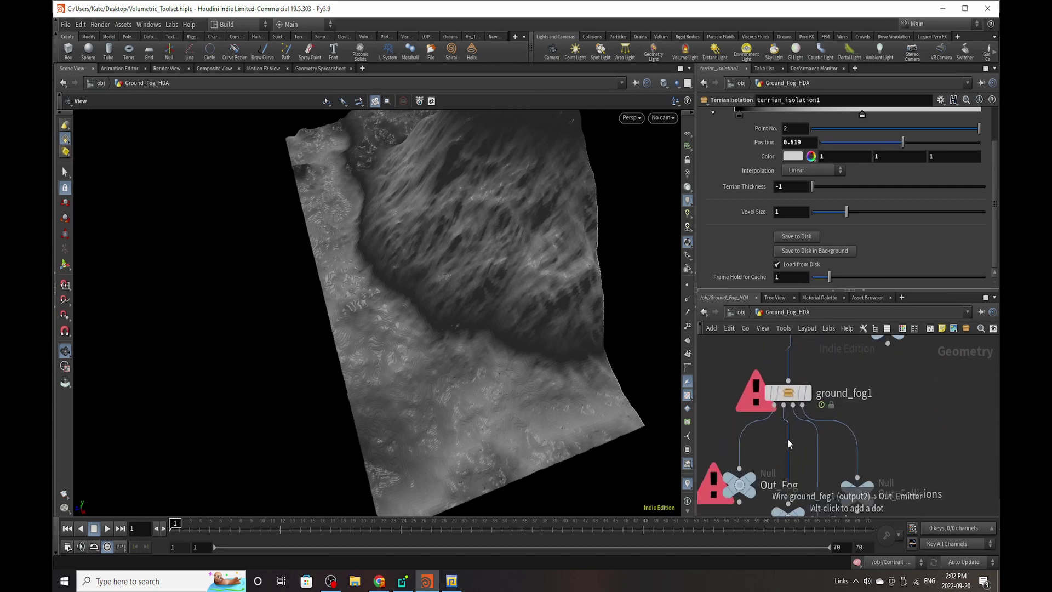
click(738, 487)
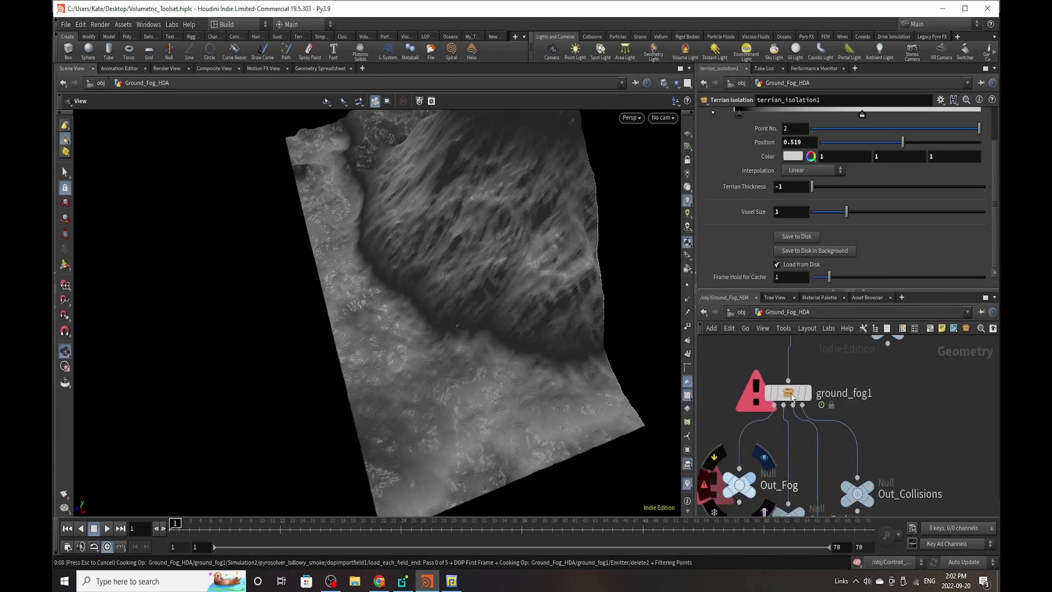
key(Escape)
scroll(887, 381, down, 4)
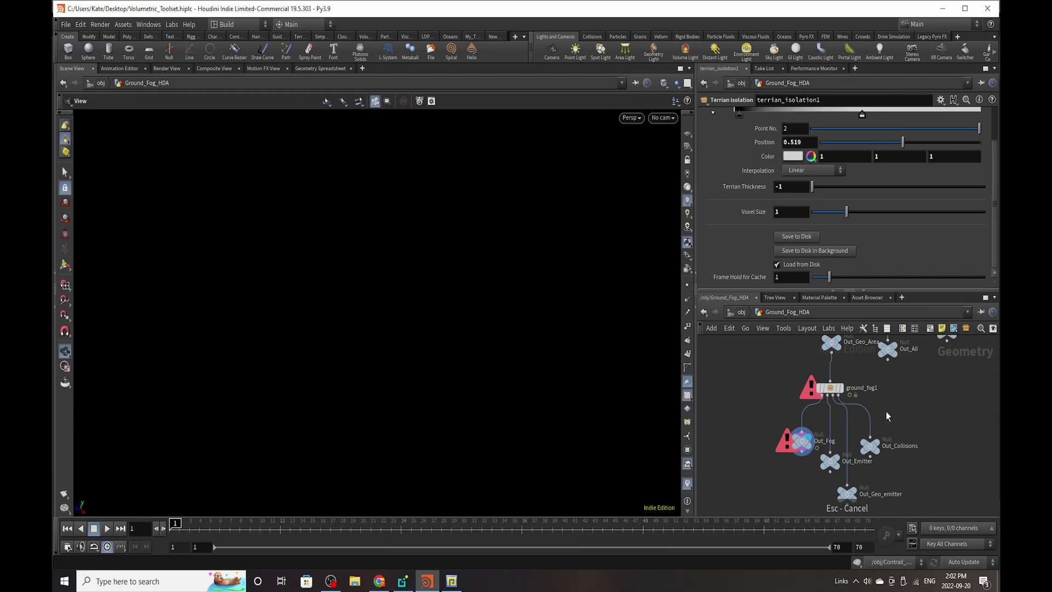
- Set the display to the Out_Emitter output of ground_fog1
scroll(849, 451, up, 5)
click(823, 466)
click(808, 477)
scroll(808, 478, down, 4)
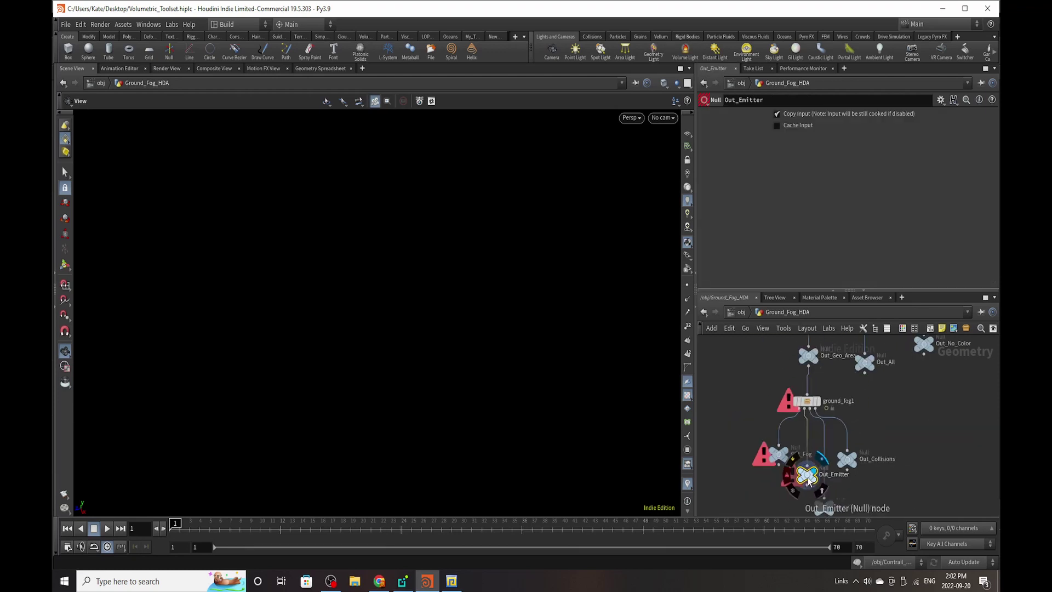
- Save ground_fog1's emitter cache to disk with Load from Disk enabled
scroll(825, 388, up, 3)
click(797, 416)
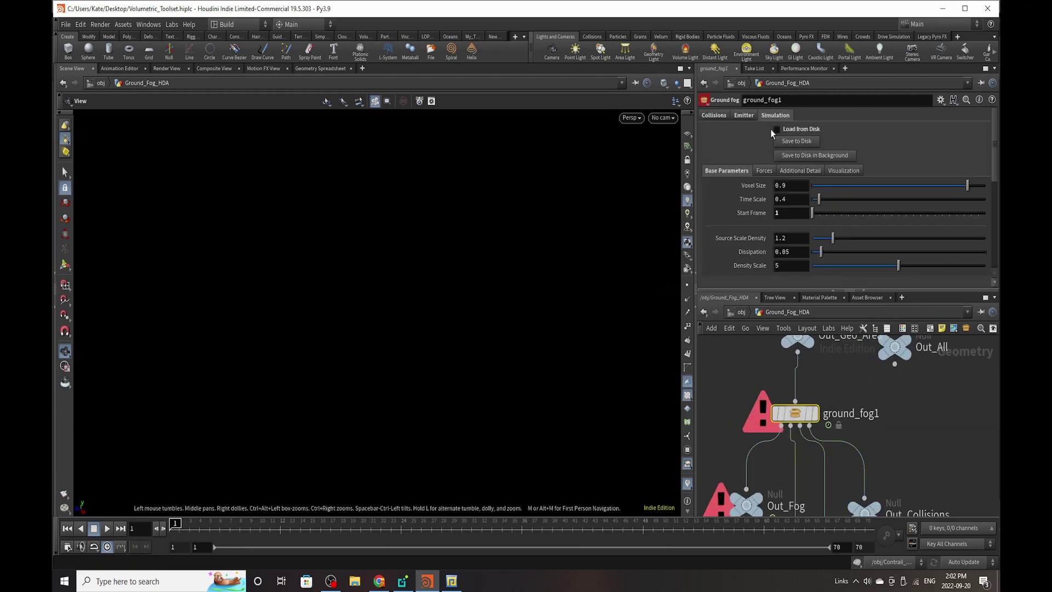
click(754, 117)
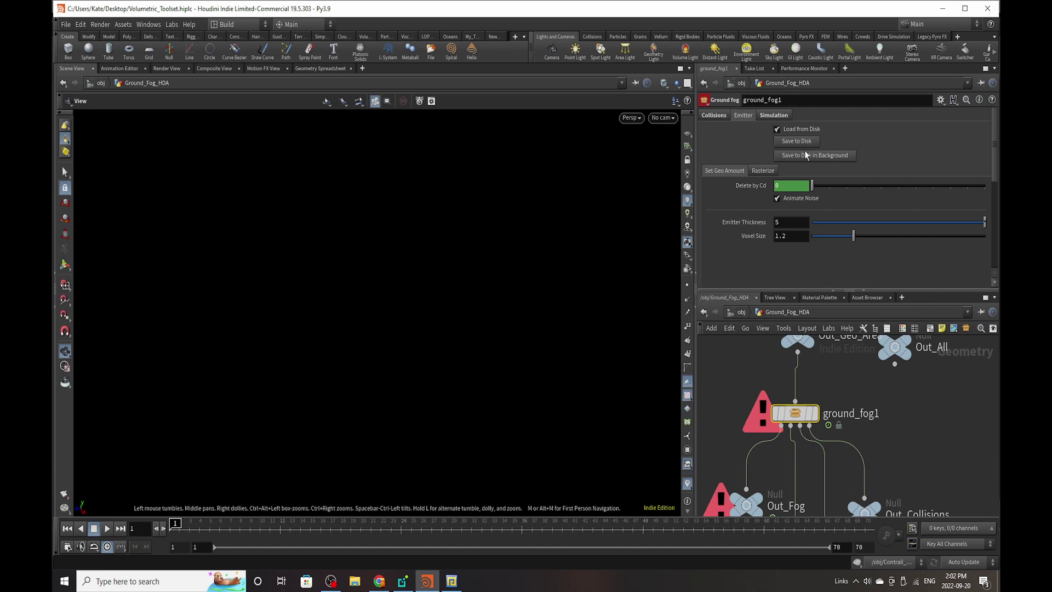
click(797, 141)
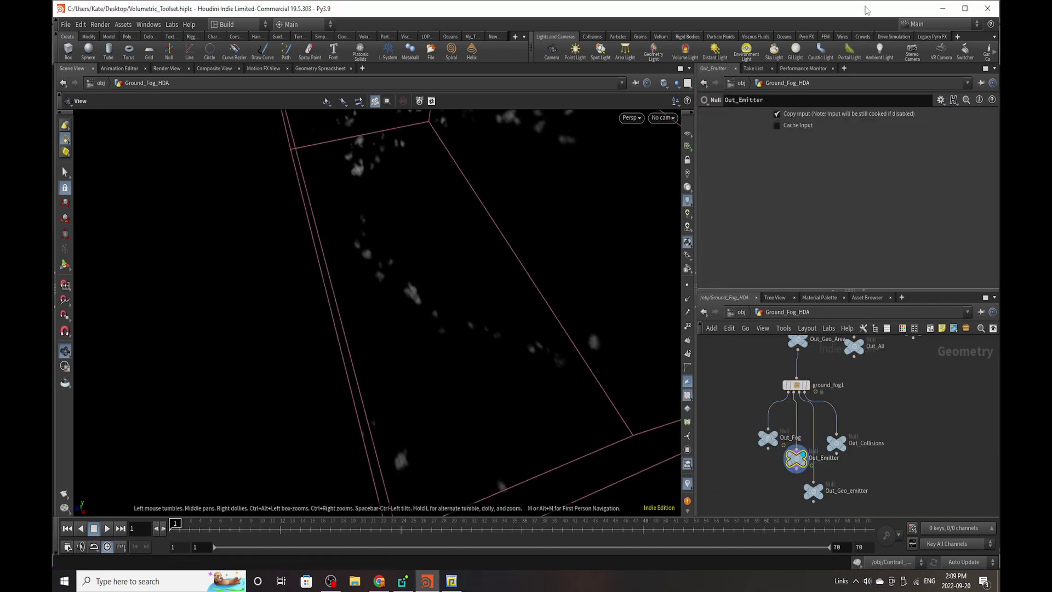
- Inspect ground_fog1's Out_Emitter, Out_Geo_emitter and Out_Collisions outputs in turn
right_drag(466, 261, 336, 357)
drag(433, 315, 409, 250)
right_drag(410, 250, 565, 150)
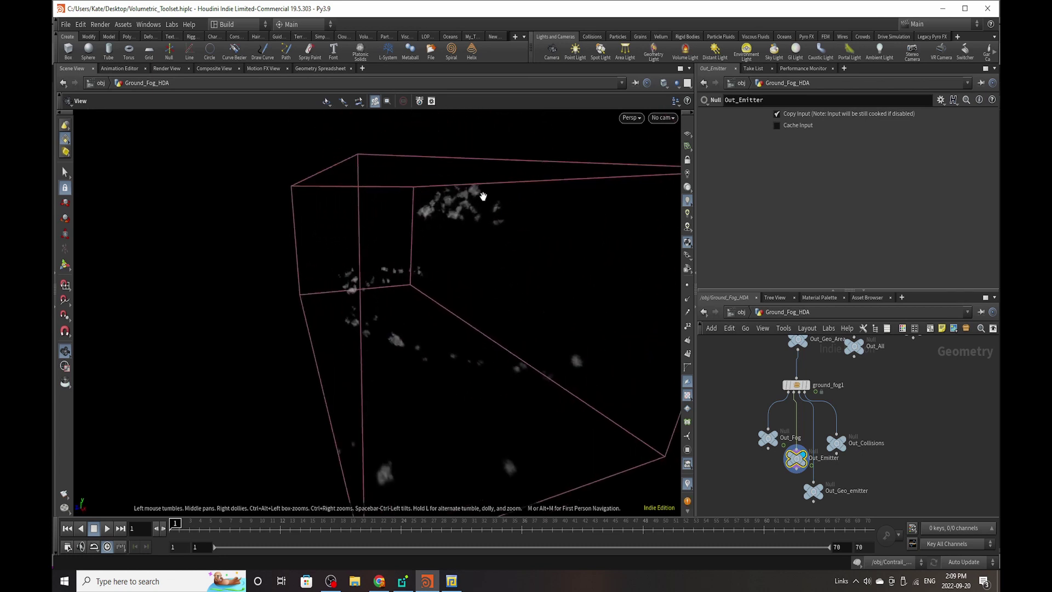
drag(398, 309, 458, 296)
scroll(820, 493, up, 3)
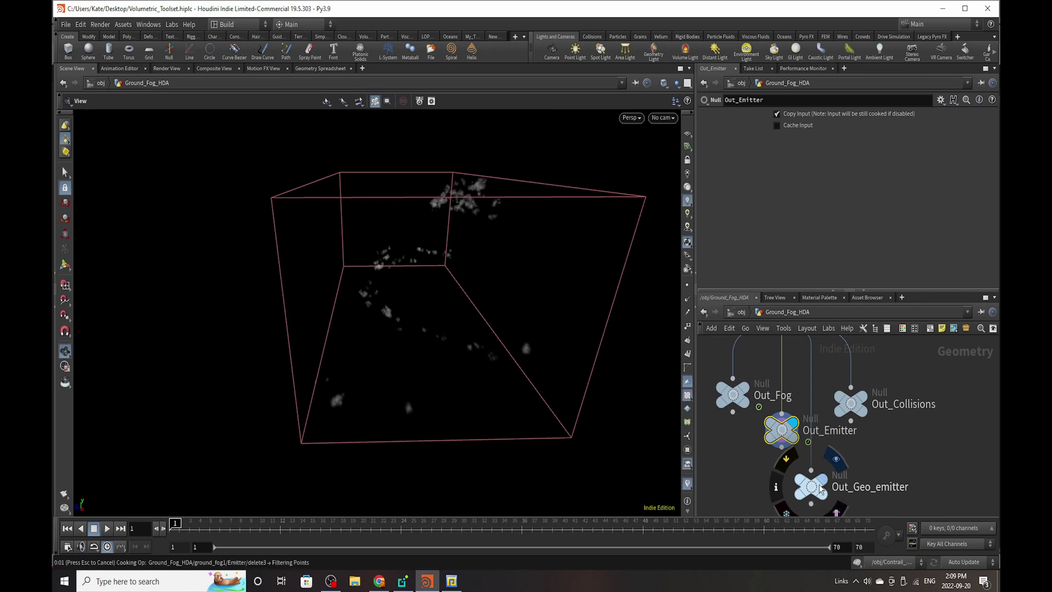
click(811, 486)
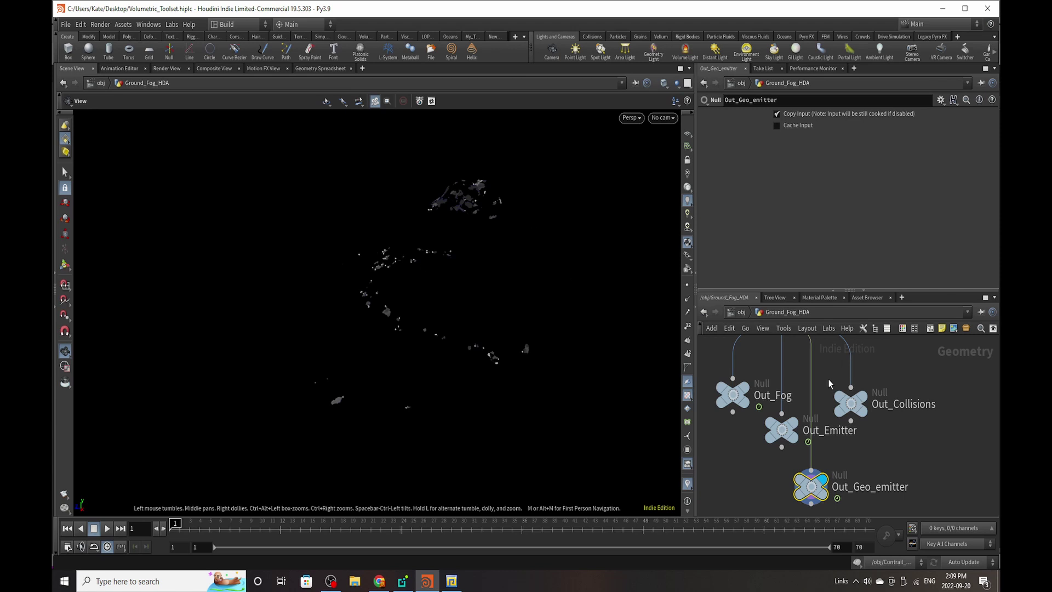
mouse_move(854, 402)
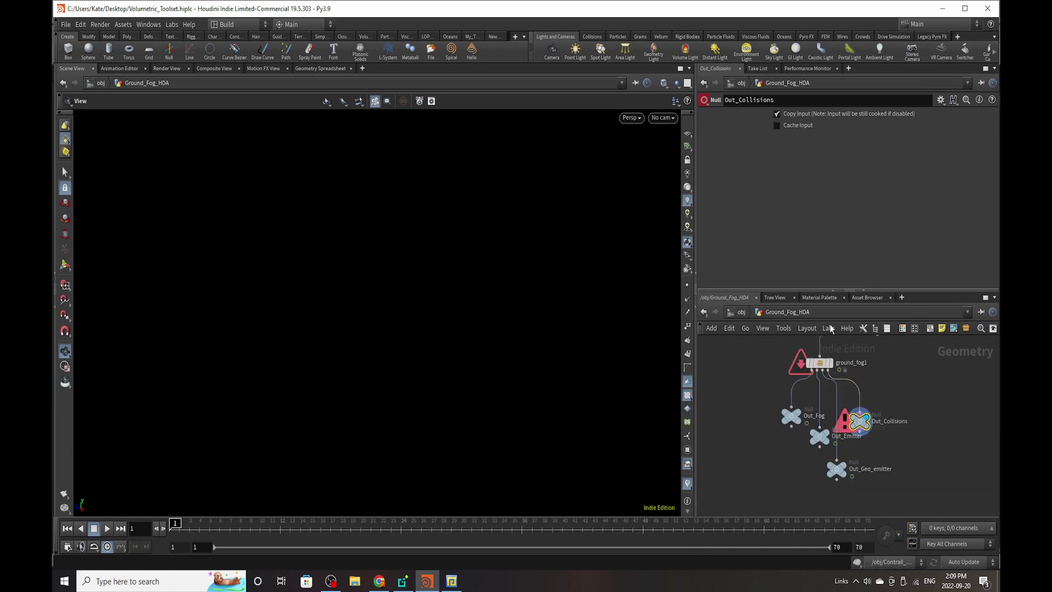
- Save ground_fog1's collision cache to disk with Load from Disk enabled, and scrub the timeline to check the collision volume
scroll(851, 361, up, 4)
click(780, 376)
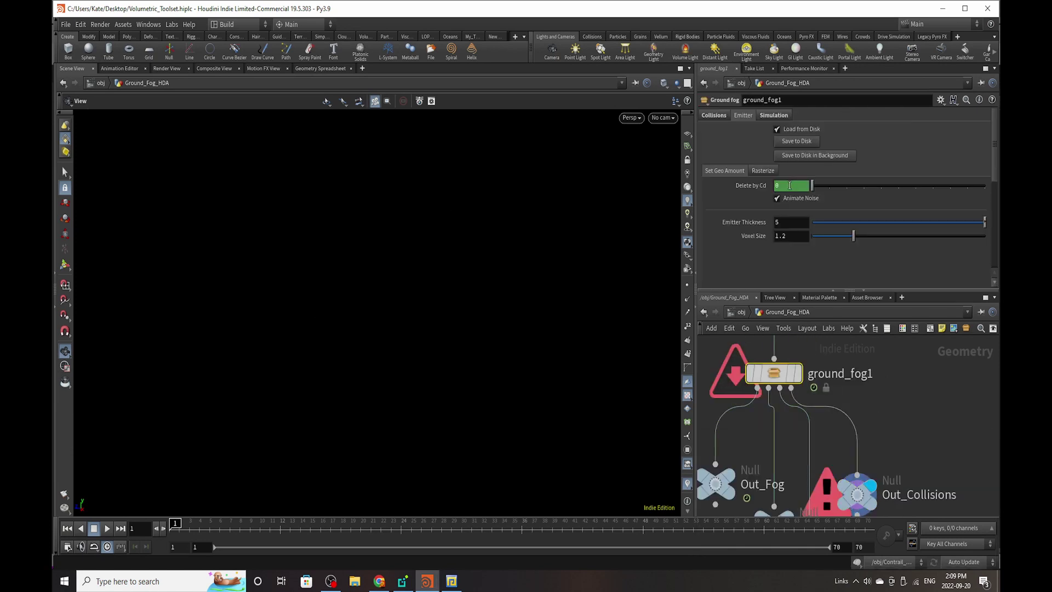
click(774, 120)
click(707, 116)
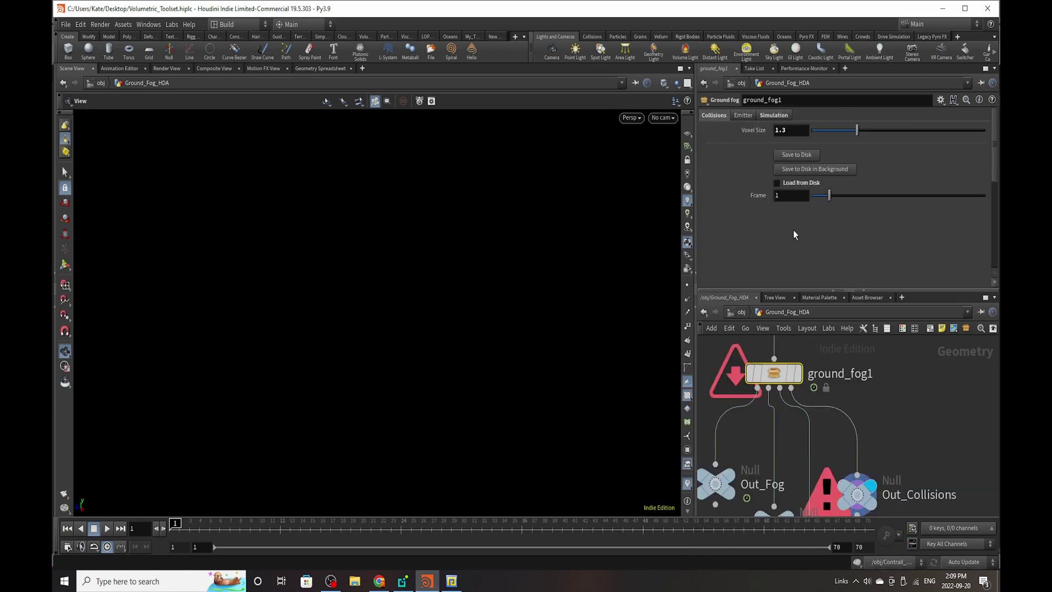
click(808, 183)
click(796, 130)
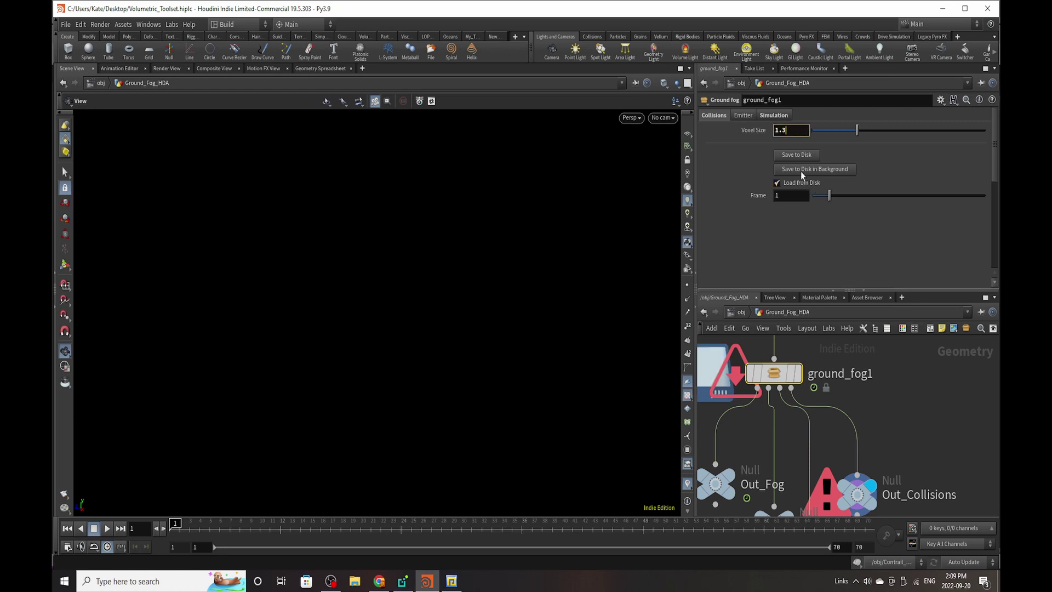
click(801, 160)
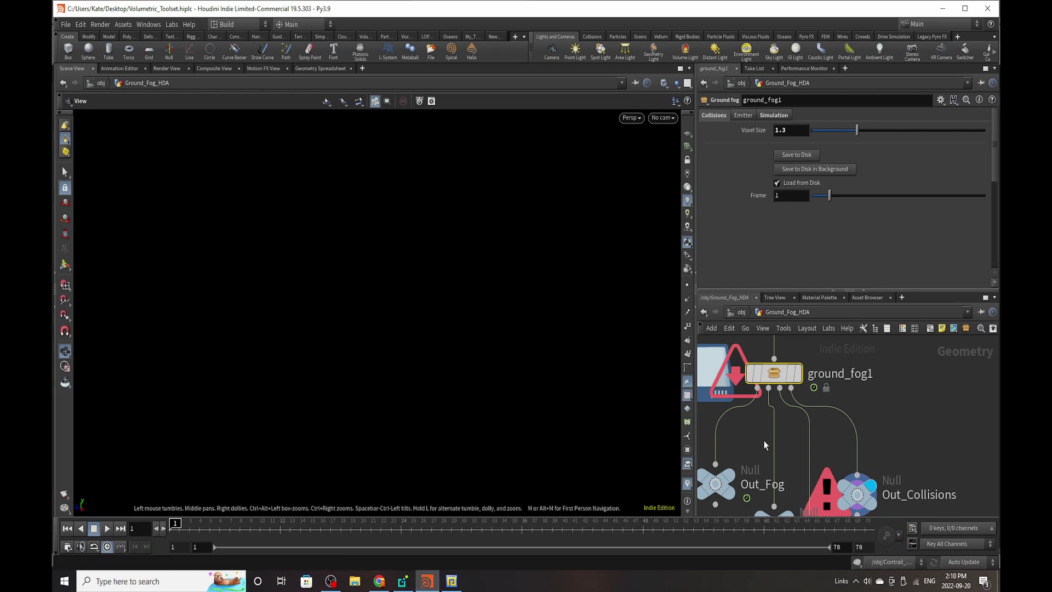
drag(321, 529, 568, 591)
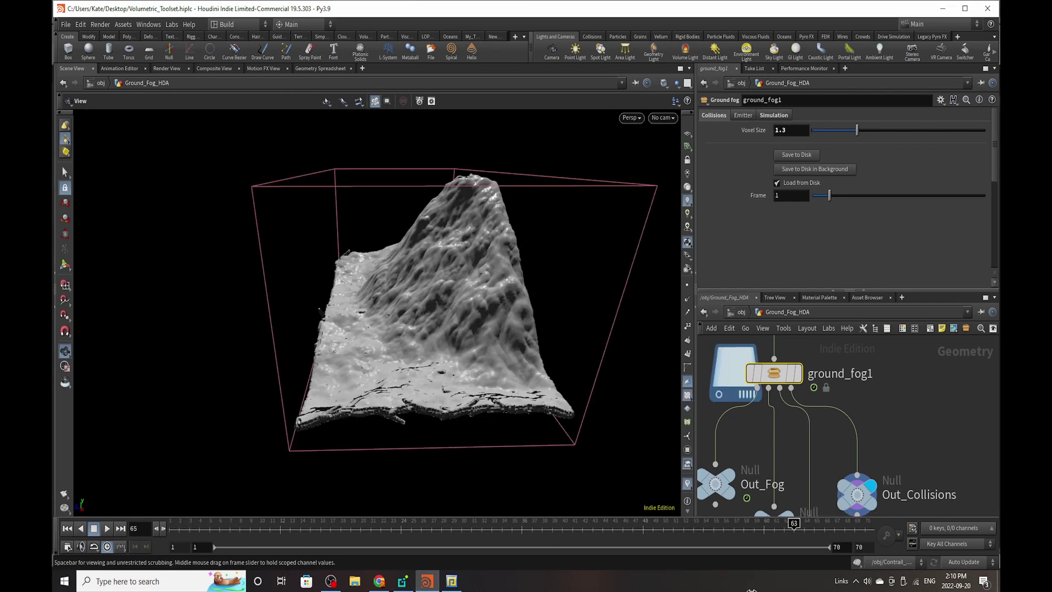
- Set the display to the Out_Fog output of ground_fog1
scroll(819, 411, down, 3)
scroll(775, 450, up, 3)
click(772, 453)
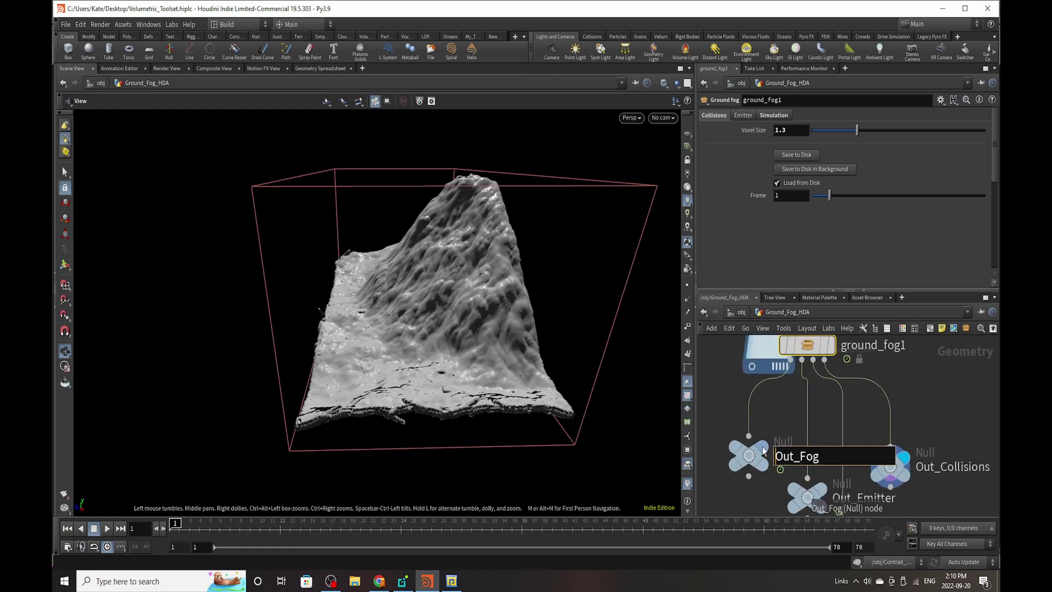
click(762, 446)
click(738, 466)
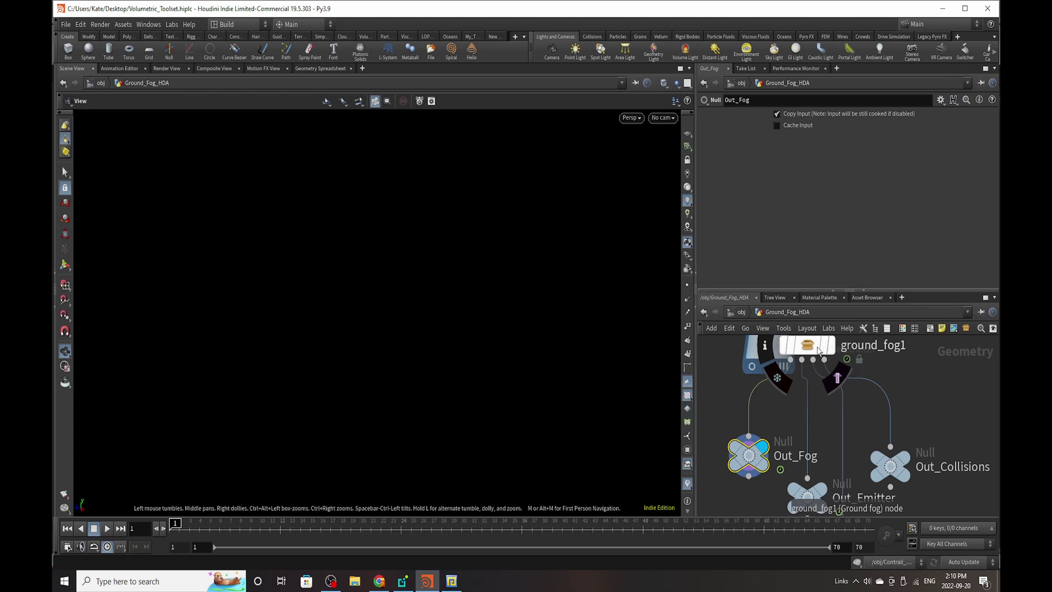
- Open ground_fog1's simulation settings and advance the timeline to frame 21 to simulate the fog
drag(814, 353, 800, 357)
click(799, 356)
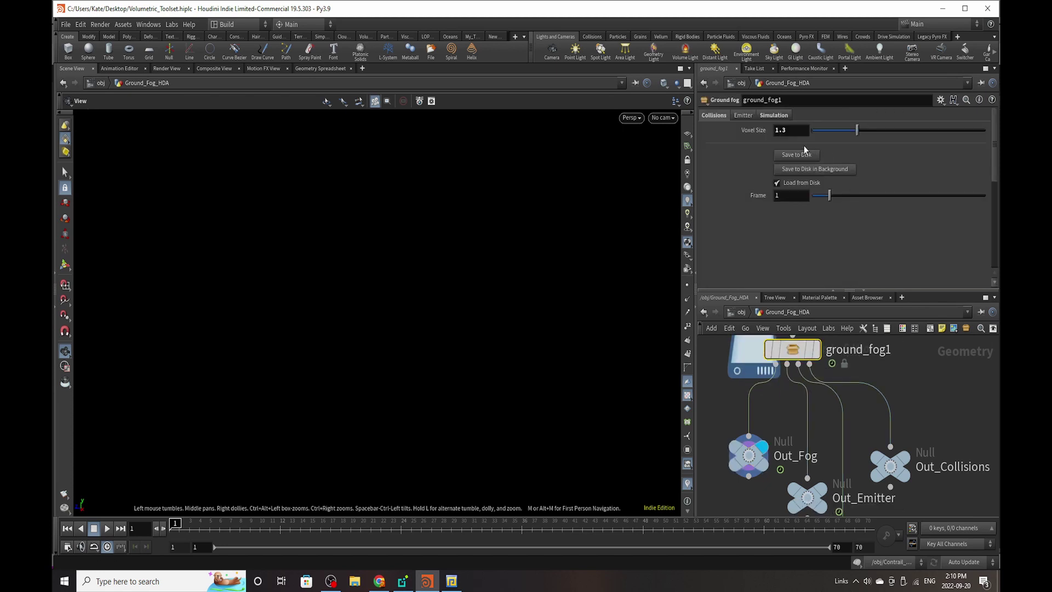
click(772, 116)
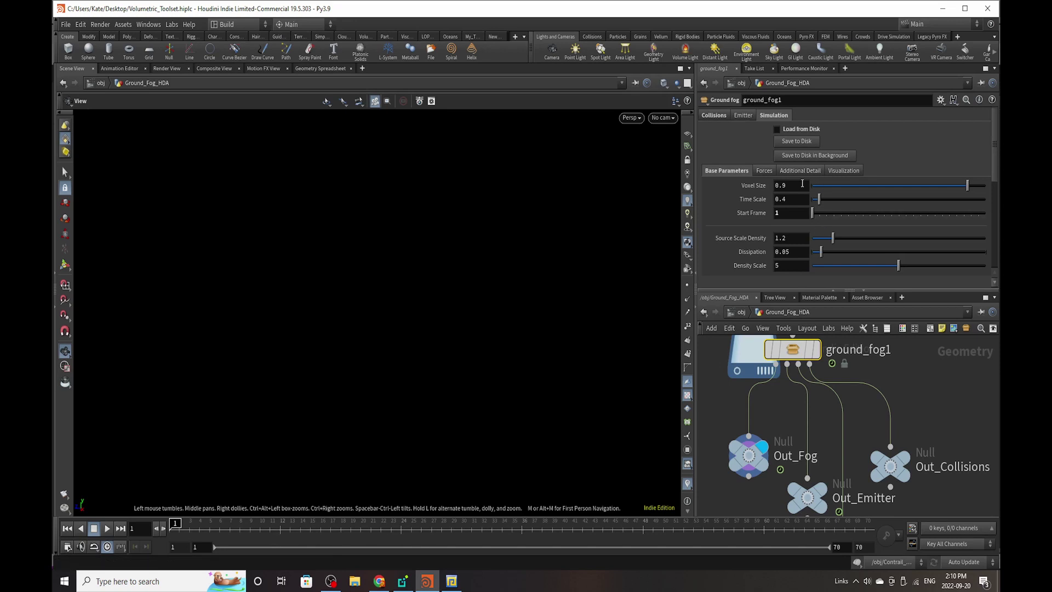
drag(371, 527, 426, 495)
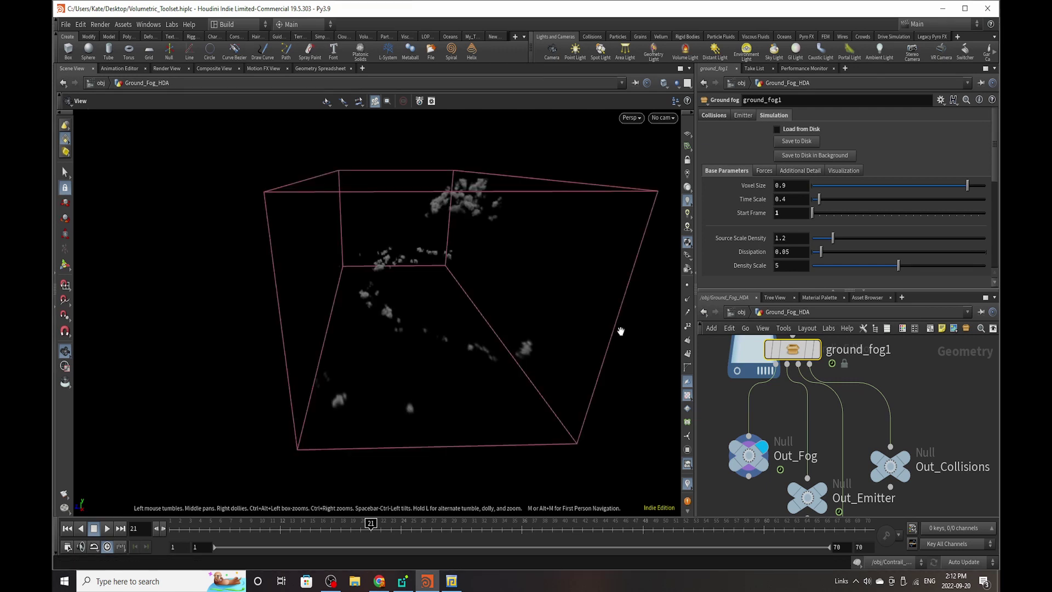
- Examine the simulated fog at frame 21 from several angles and distances
drag(597, 318, 735, 171)
right_drag(394, 323, 364, 331)
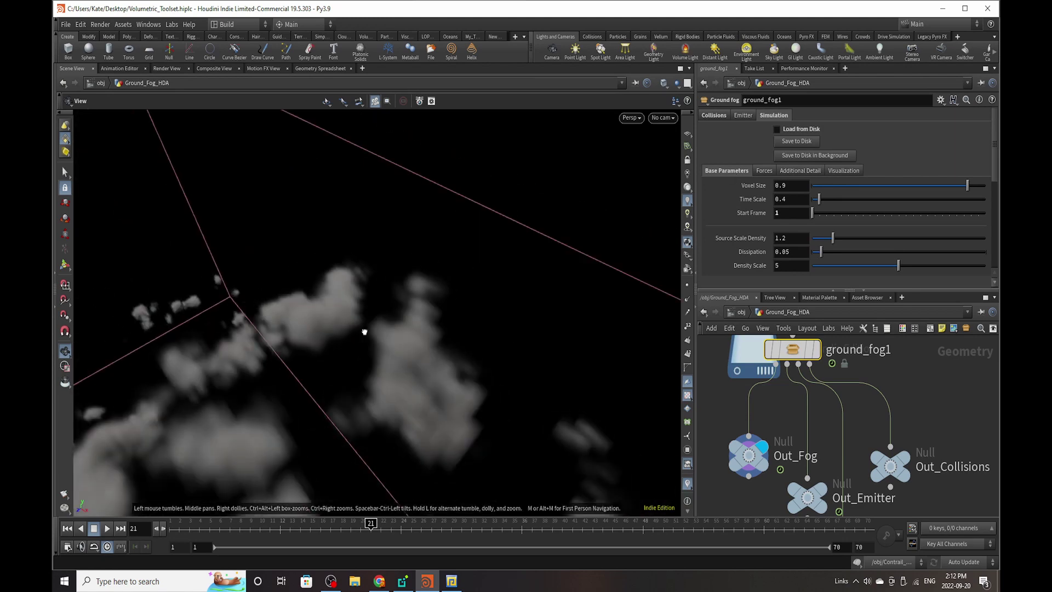
drag(363, 330, 353, 328)
right_drag(353, 328, 338, 413)
drag(338, 414, 312, 242)
right_drag(313, 242, 263, 326)
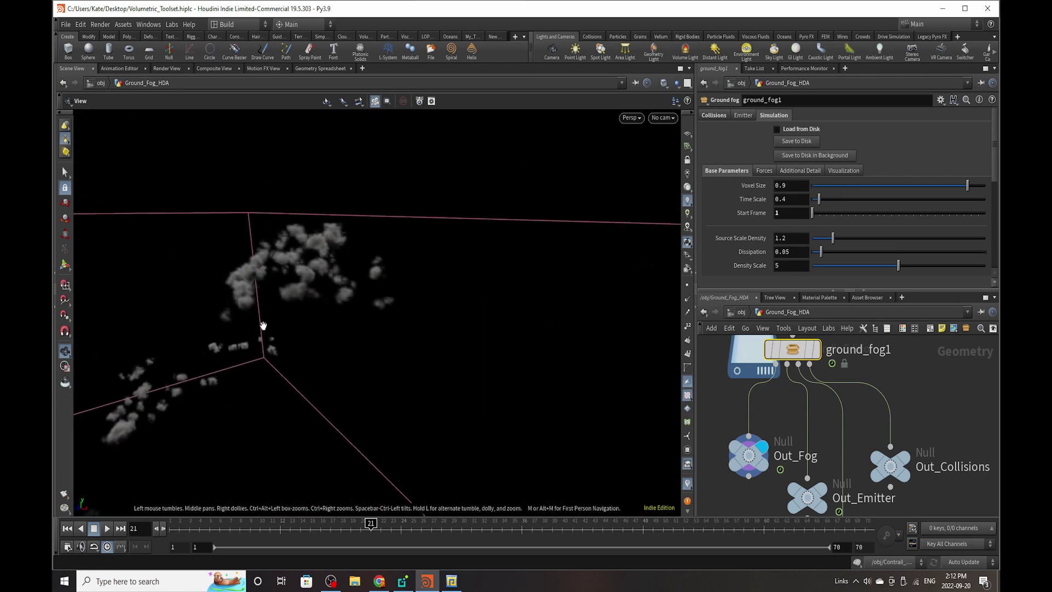
drag(308, 321, 388, 235)
- Add a Merge node below Out_Fog and connect the Out_Fog output to it
scroll(805, 488, down, 5)
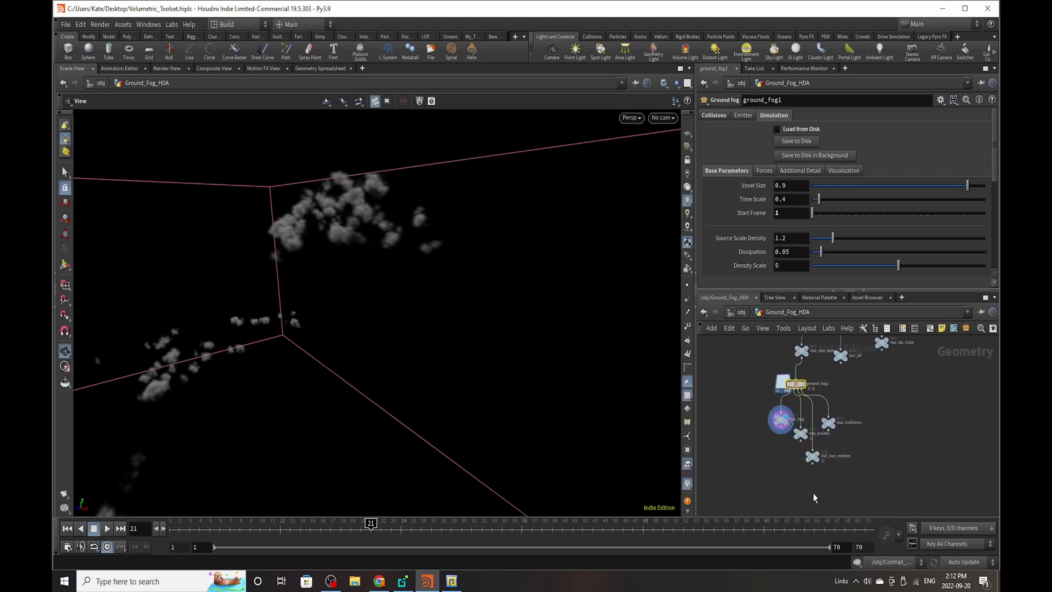
key(Tab)
text(merge)
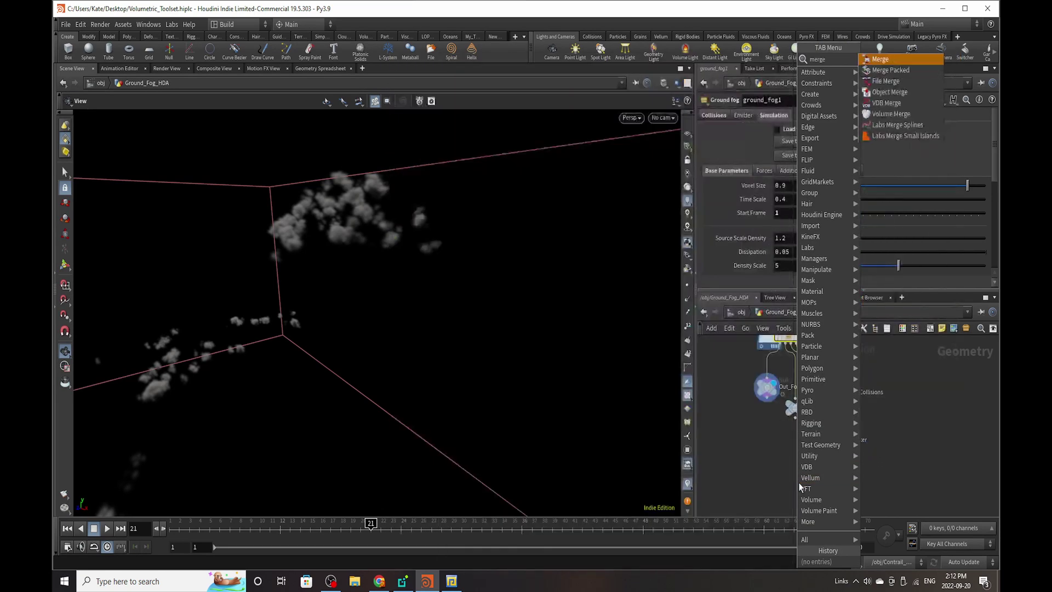
key(Return)
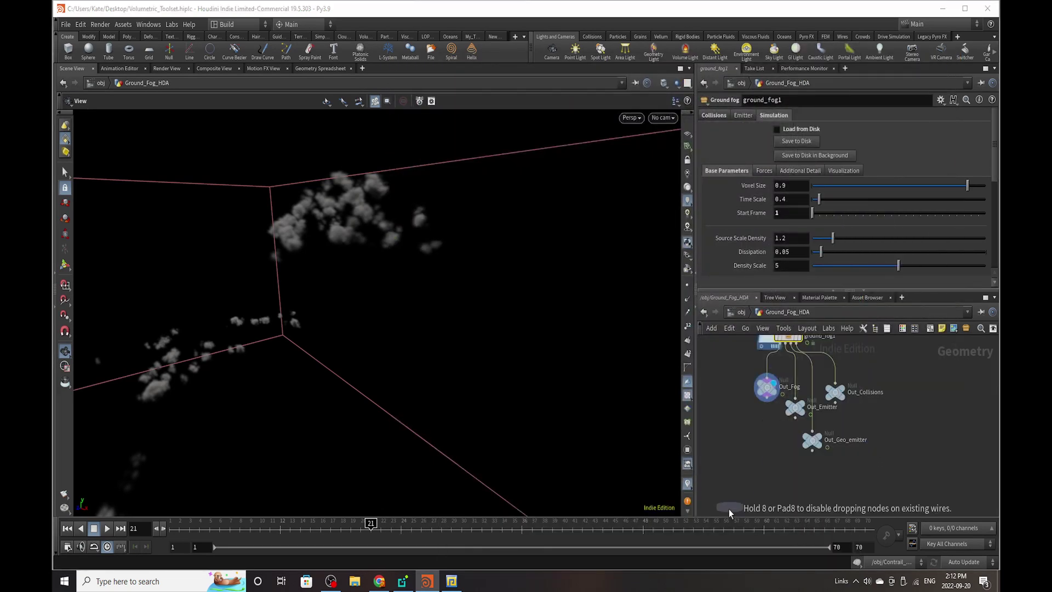
click(761, 469)
drag(766, 403, 762, 475)
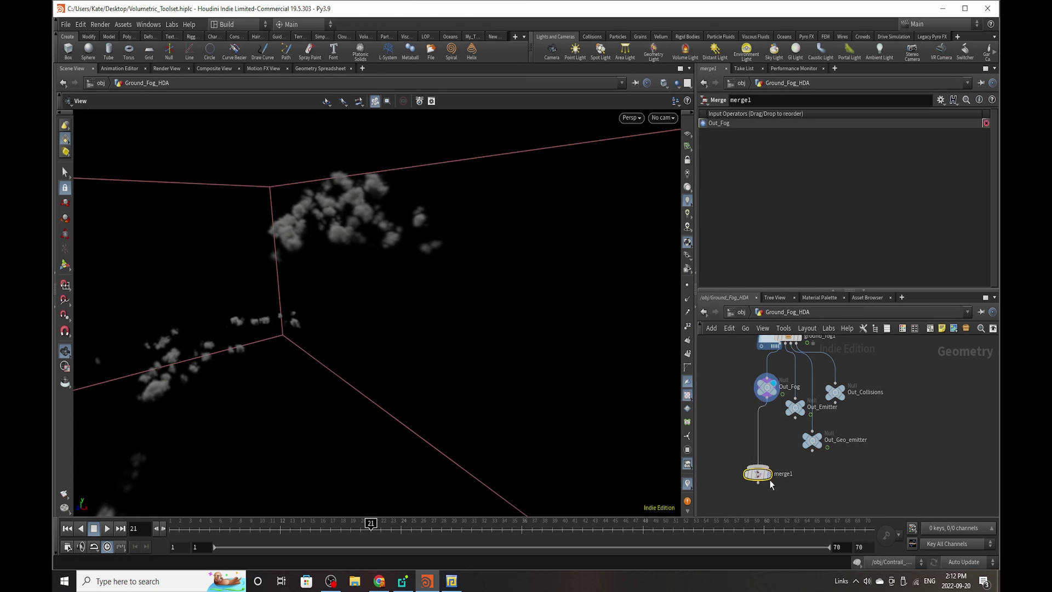
- Connect the terrain's Out_No_Color output to merge1 and display the merged fog and terrain
scroll(769, 479, down, 3)
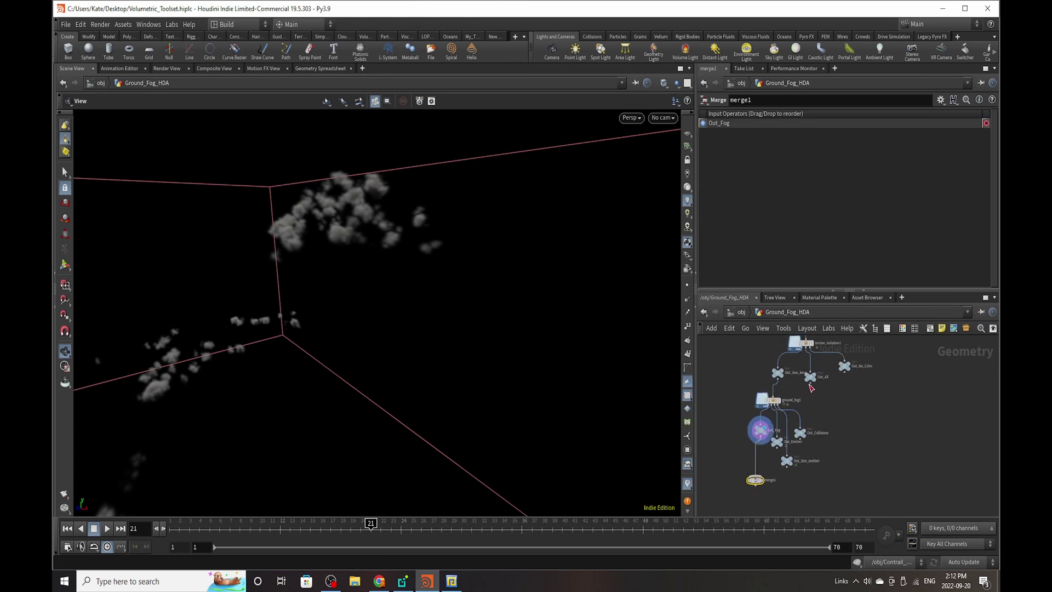
drag(810, 382, 845, 389)
click(846, 377)
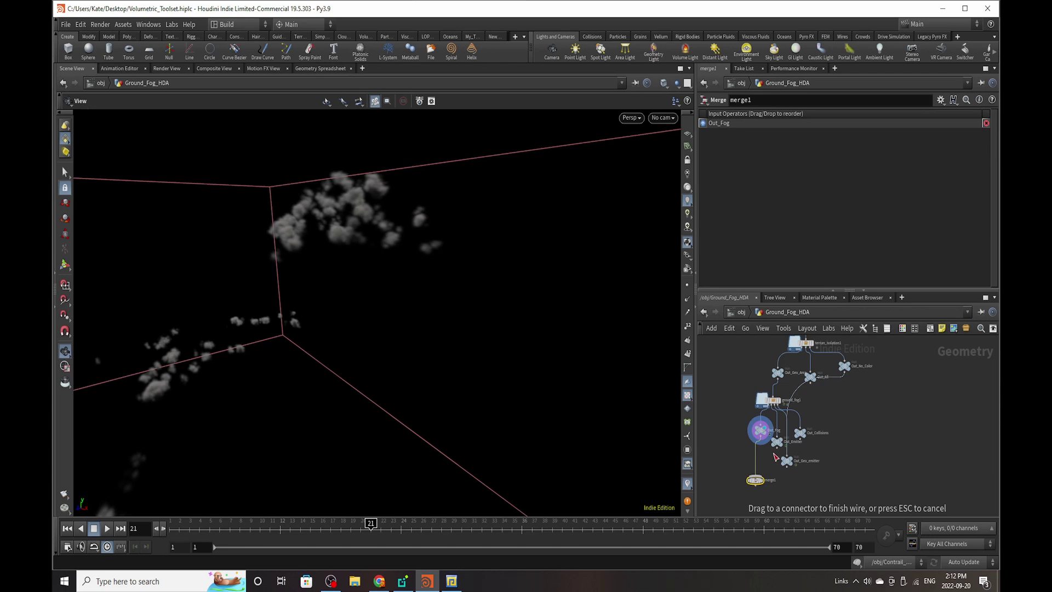
click(755, 476)
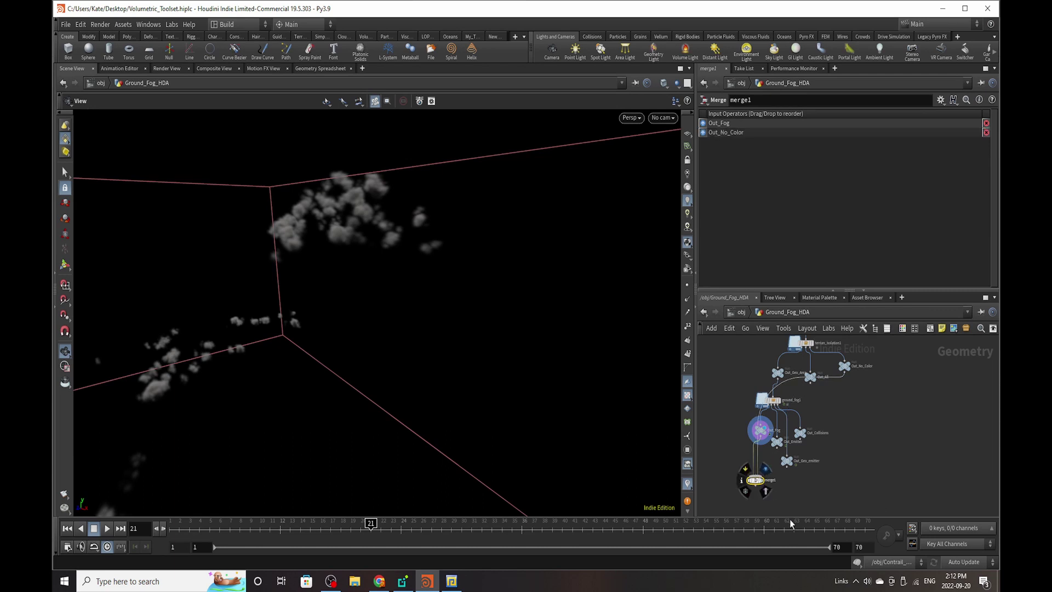
key(r)
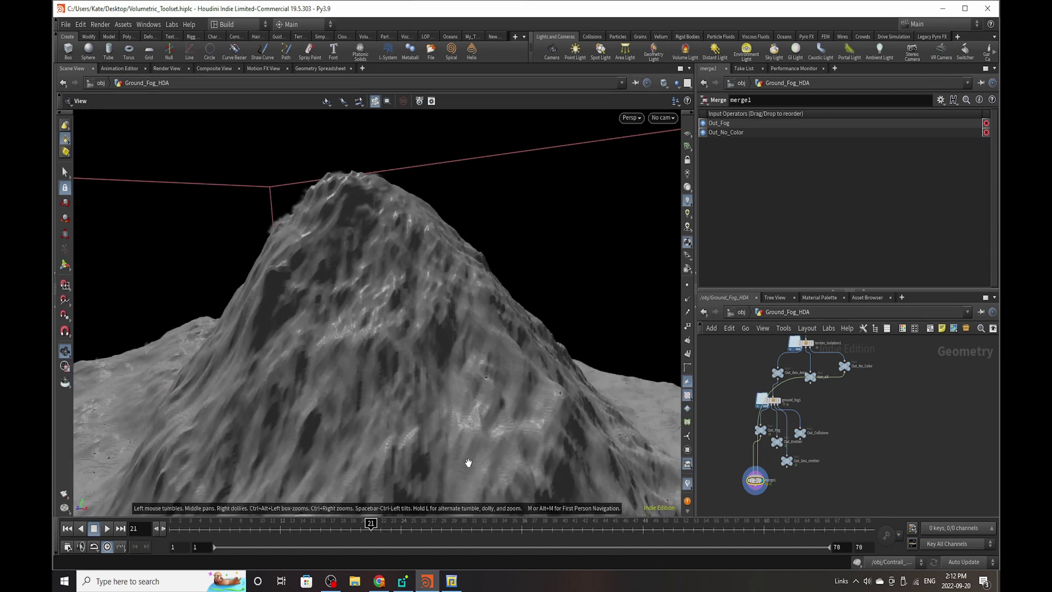
right_drag(265, 327, 332, 307)
drag(338, 365, 329, 265)
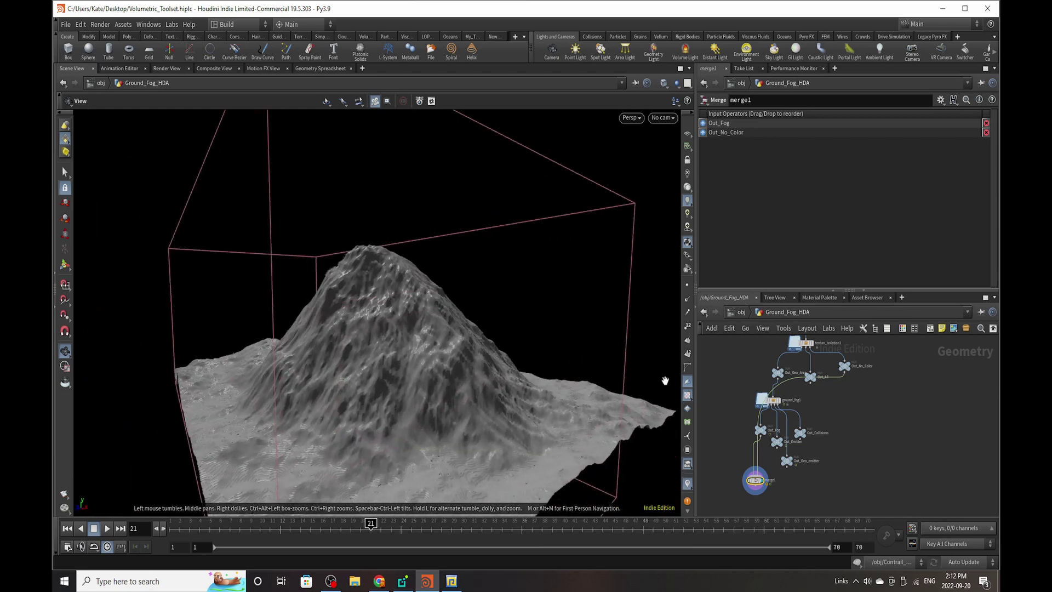
- Insert a Color node on the wire between Out_No_Color and merge1
right_drag(742, 464, 797, 471)
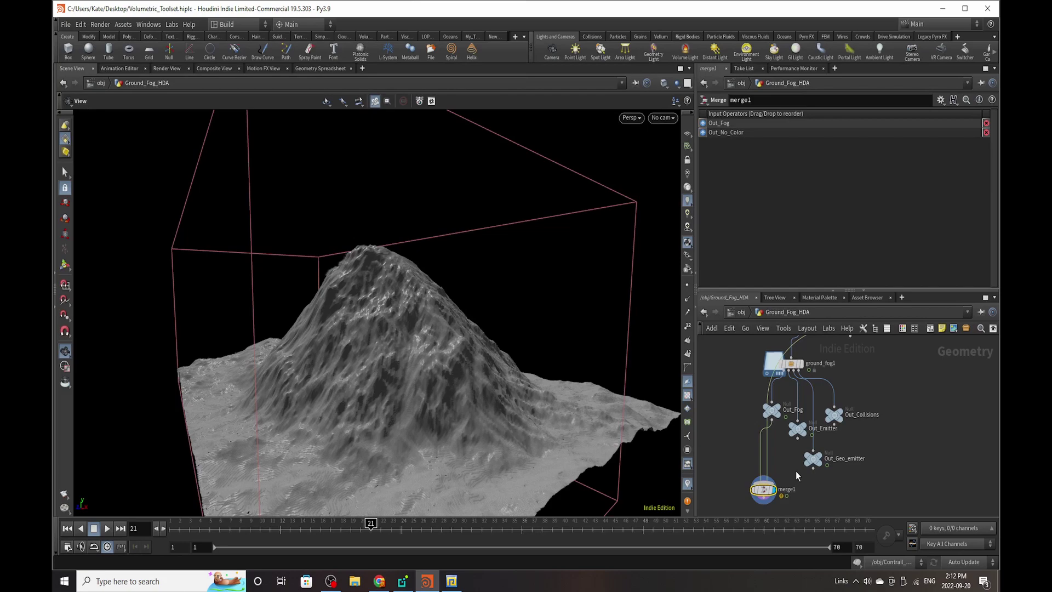
key(Tab)
text(color)
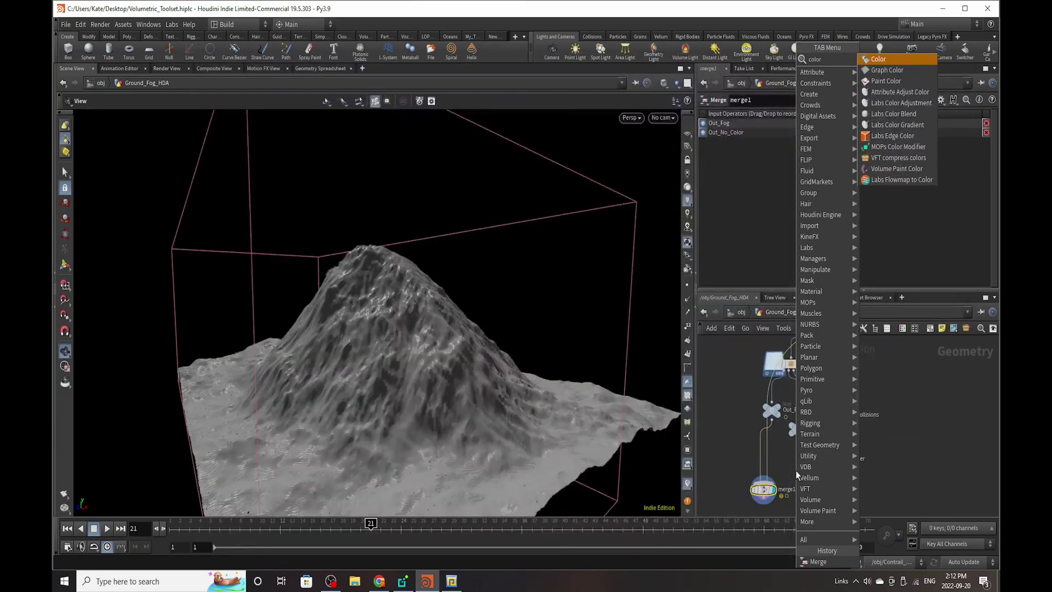
click(887, 61)
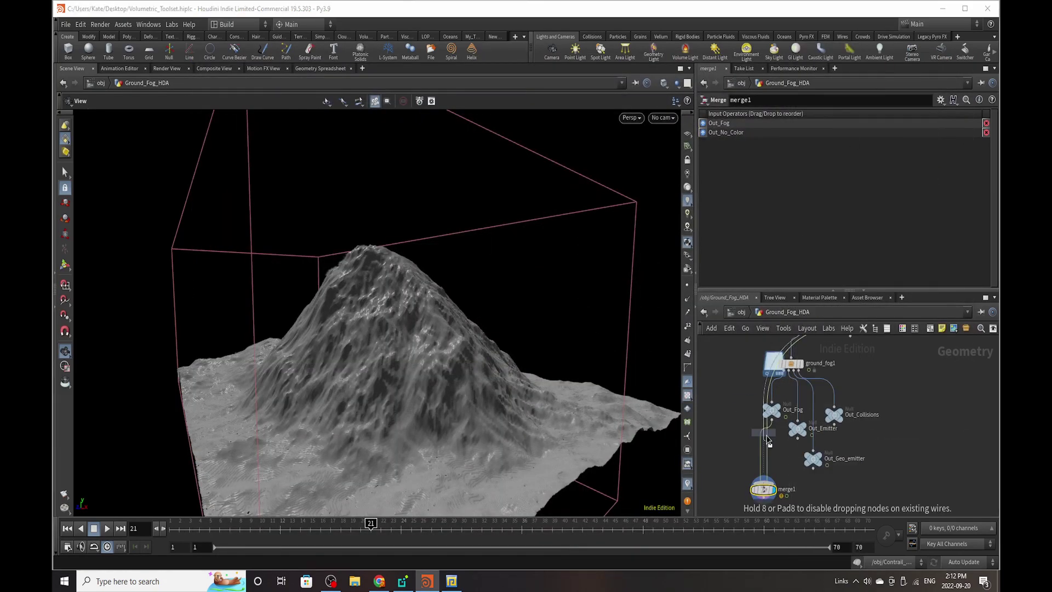
click(766, 450)
- Examine how the fog sits over the recolored terrain from different angles and distances
right_drag(504, 226, 461, 241)
middle_drag(460, 241, 474, 251)
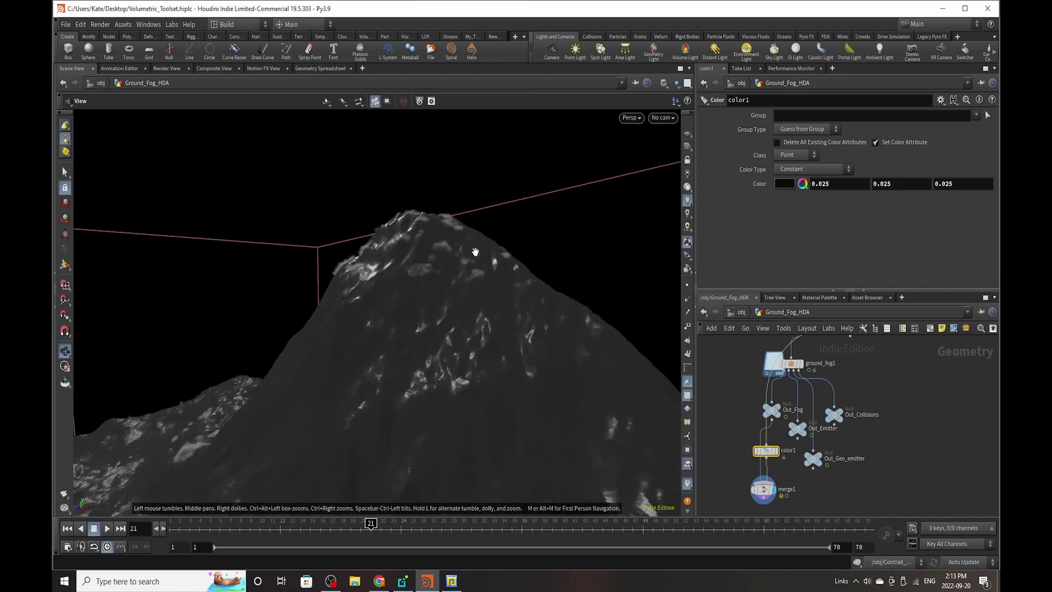
drag(416, 282, 488, 303)
middle_drag(488, 303, 447, 322)
scroll(444, 328, up, 2)
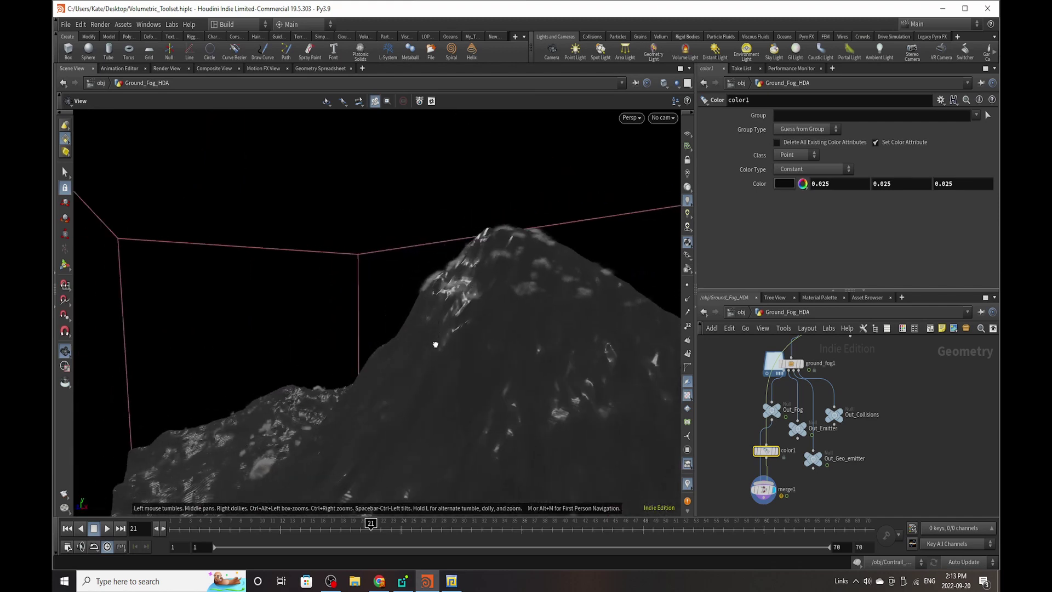
scroll(439, 395, up, 5)
drag(427, 370, 454, 279)
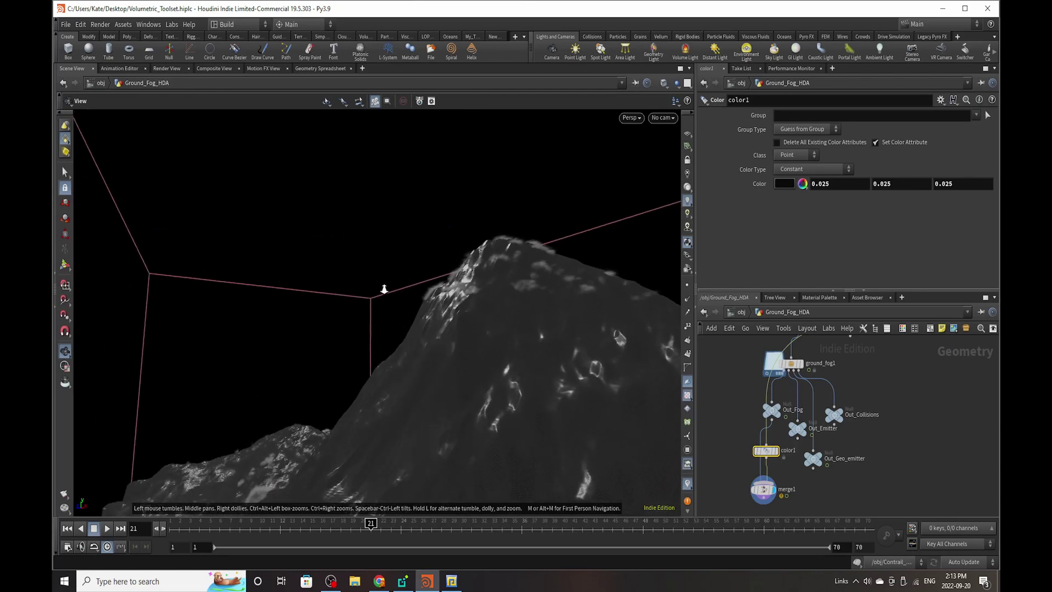
drag(385, 291, 374, 370)
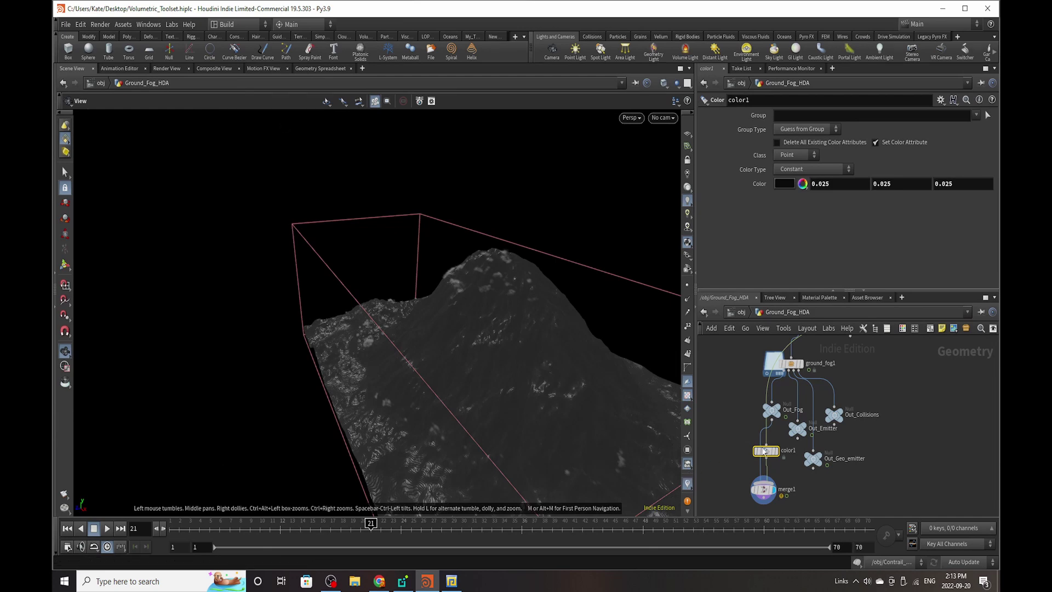
- Move color1 beside Out_Geo_emitter, away from the other wires, and open the Cloudscape_Export_HDA network
drag(766, 450, 865, 472)
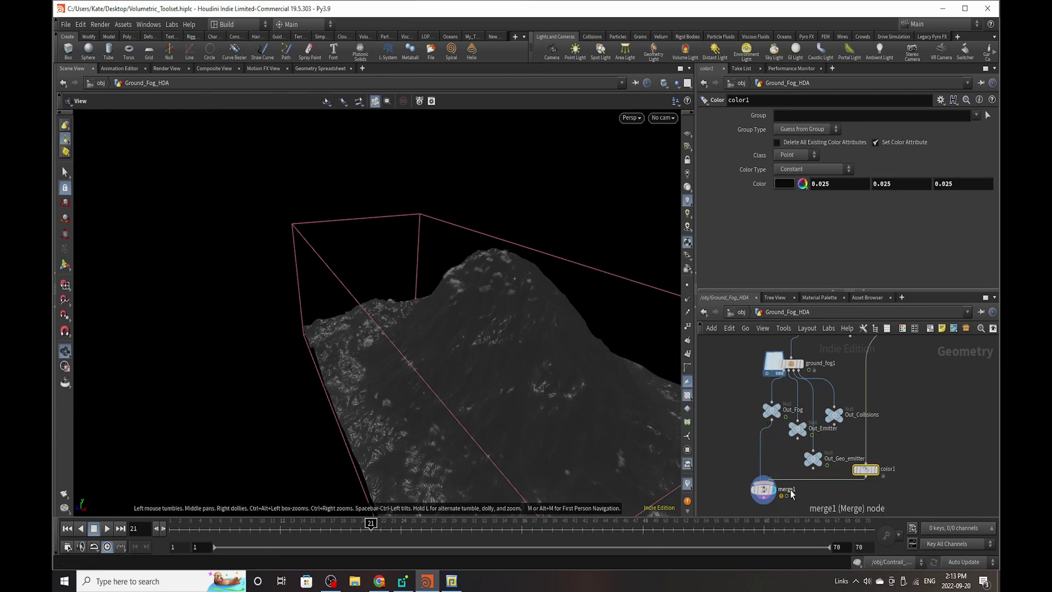
key(u)
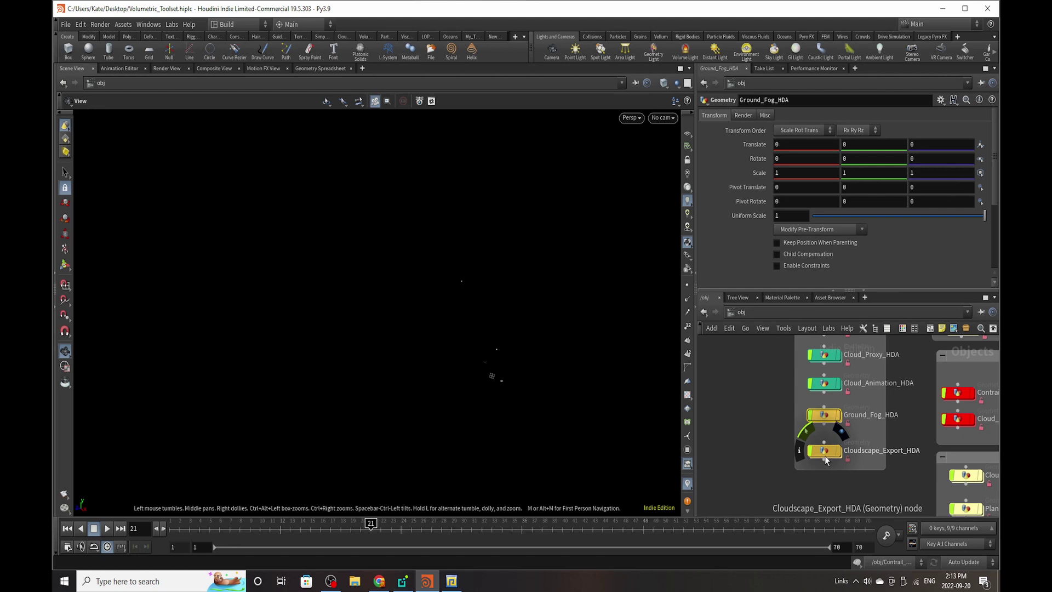
double_click(825, 453)
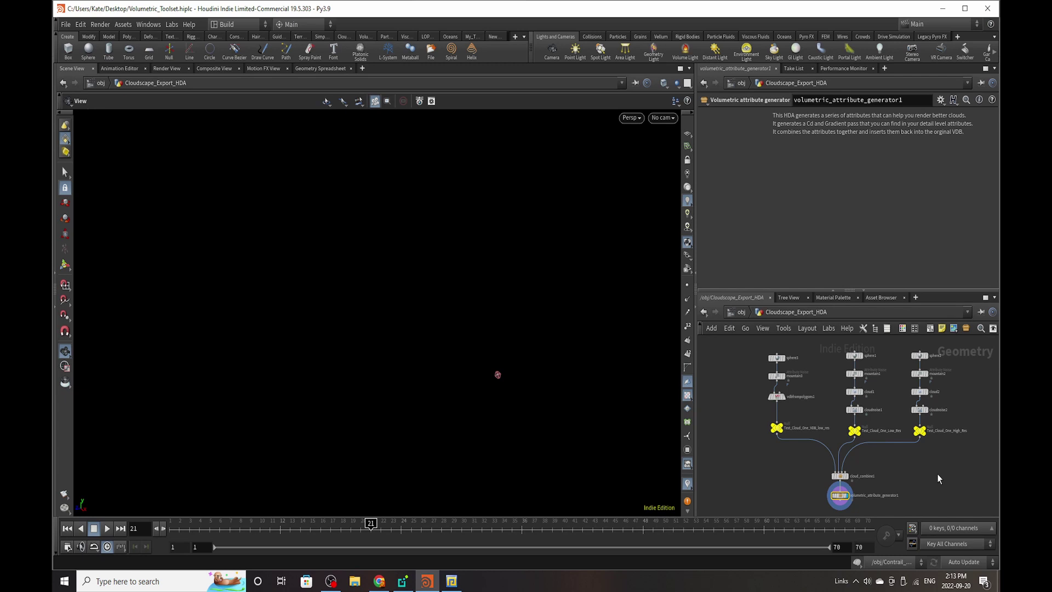
- Frame the combined clouds from volumetric_attribute_generator1 and examine them from several angles
key(g)
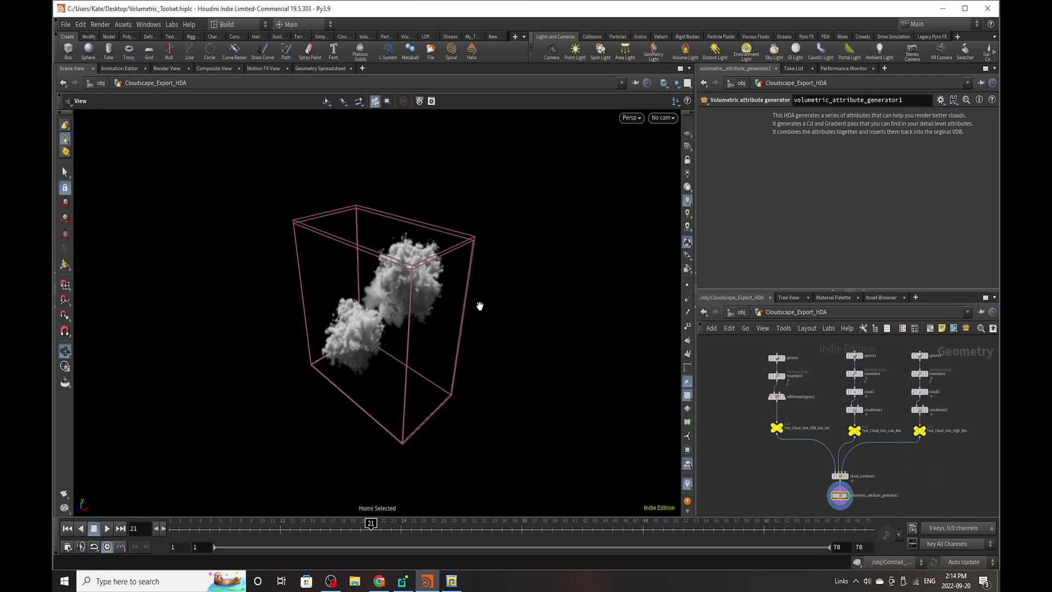
drag(373, 335, 483, 324)
right_drag(418, 249, 472, 260)
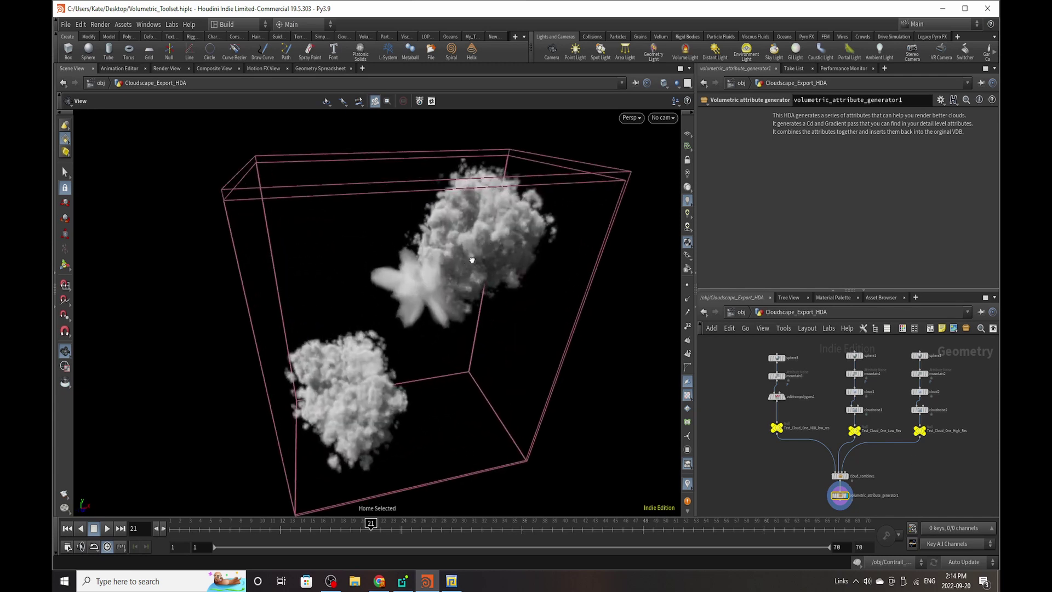
drag(472, 260, 478, 237)
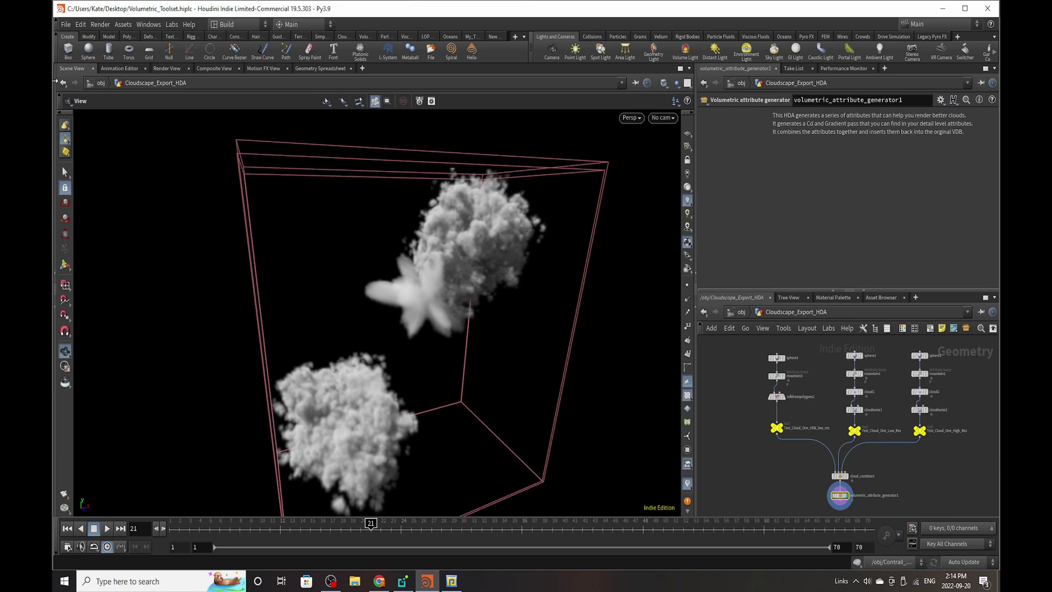
scroll(303, 240, up, 1)
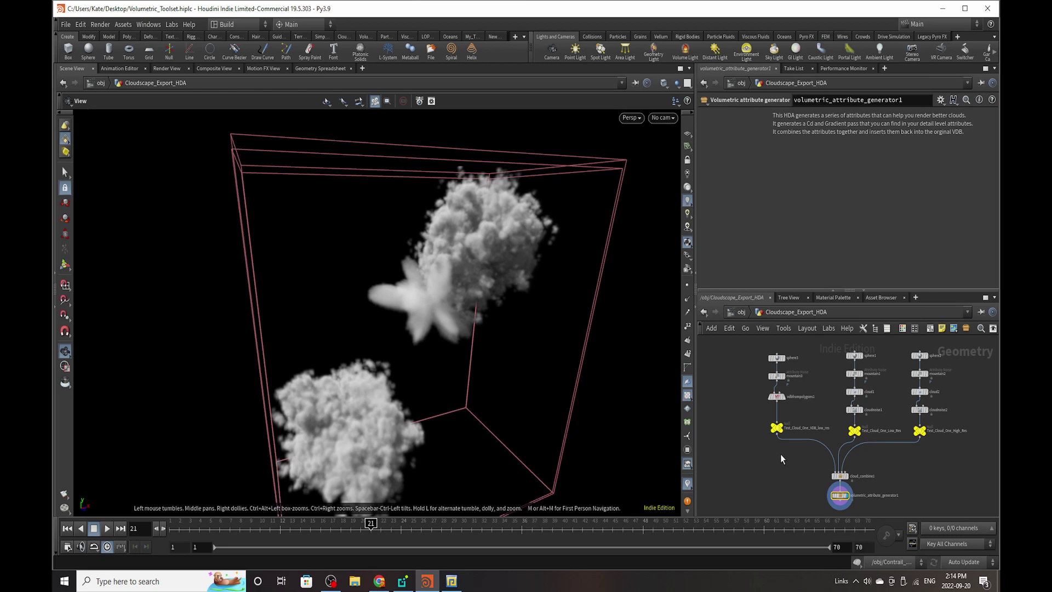
- Select cloud_combine1 and review its Operation setting and the available Resample options for combining clouds
middle_drag(853, 510, 828, 478)
scroll(827, 477, up, 4)
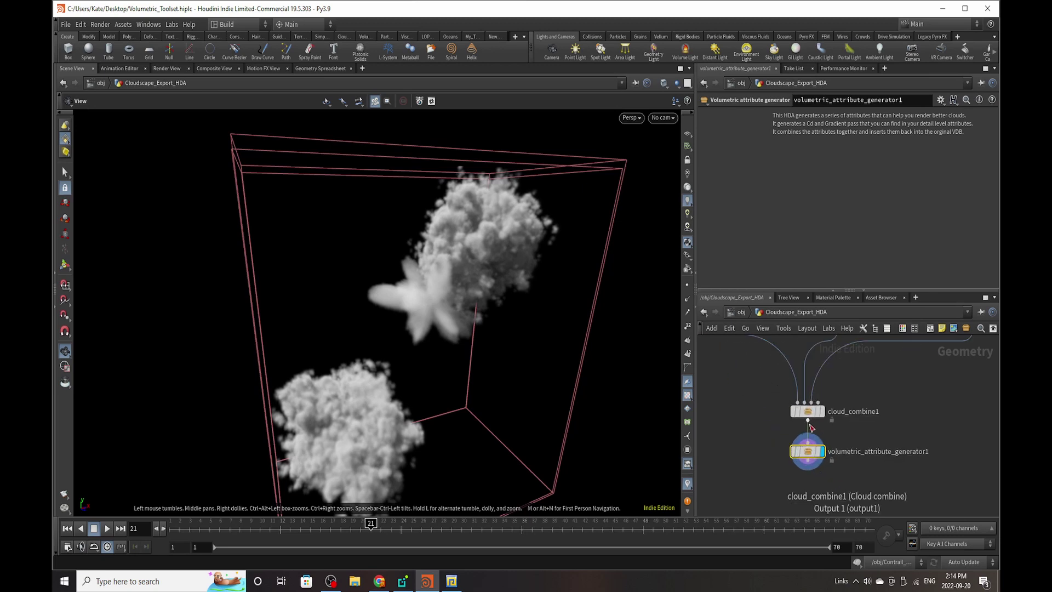
scroll(535, 323, down, 5)
mouse_move(444, 350)
mouse_down()
mouse_move(482, 318)
mouse_move(631, 257)
mouse_move(535, 301)
mouse_move(460, 356)
mouse_up()
scroll(630, 257, up, 2)
scroll(817, 404, down, 3)
scroll(816, 399, up, 3)
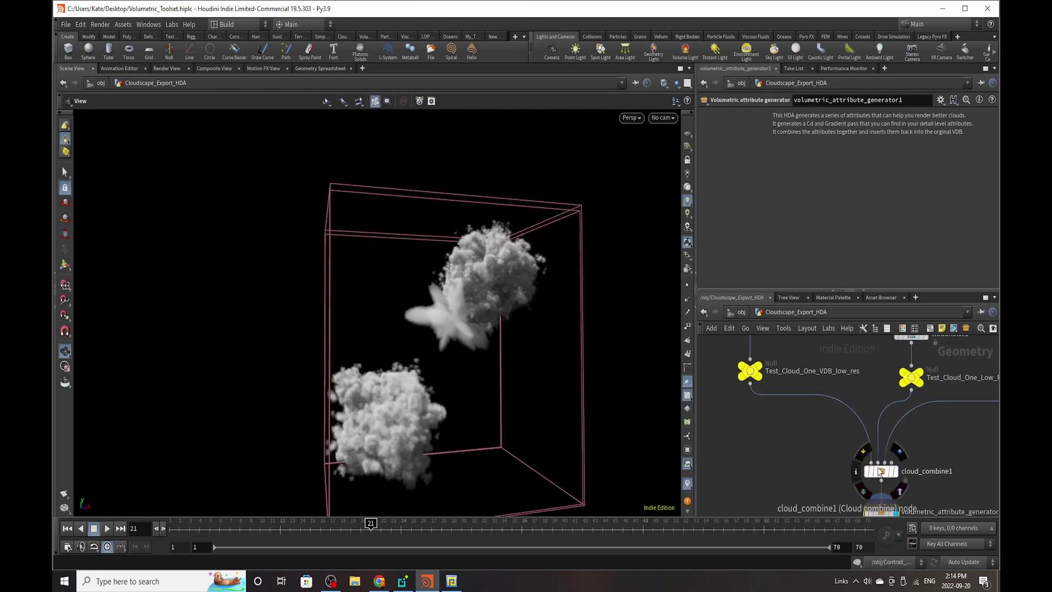
click(880, 471)
mouse_move(904, 463)
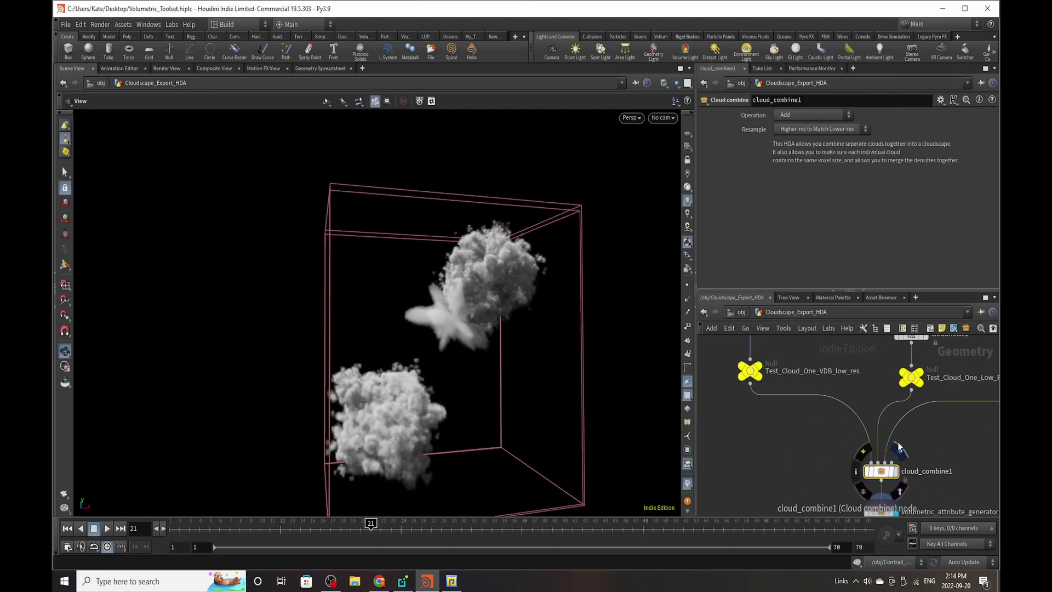
click(837, 114)
click(914, 130)
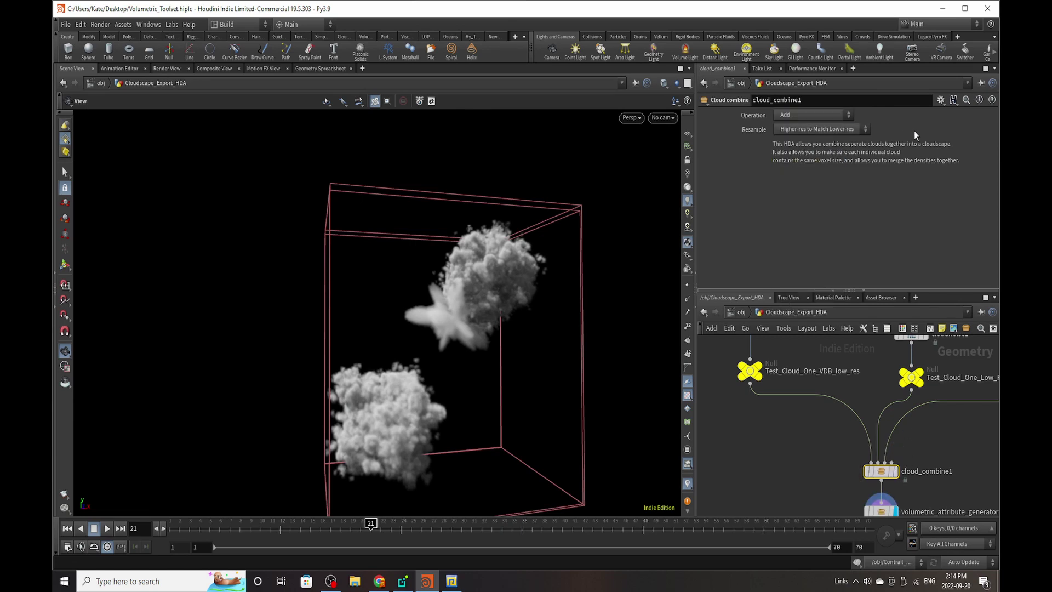
click(851, 131)
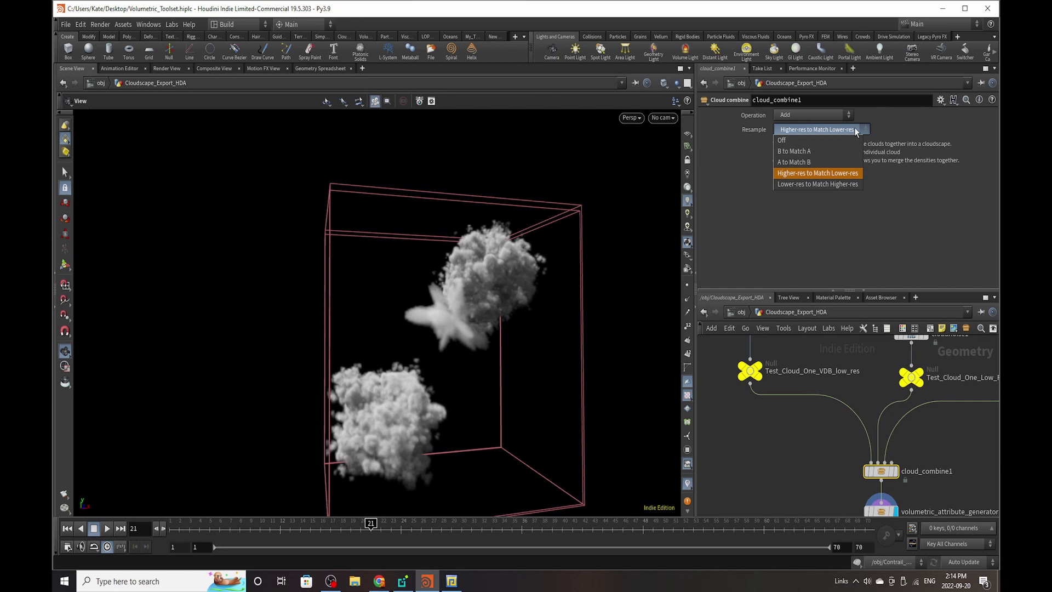
click(998, 180)
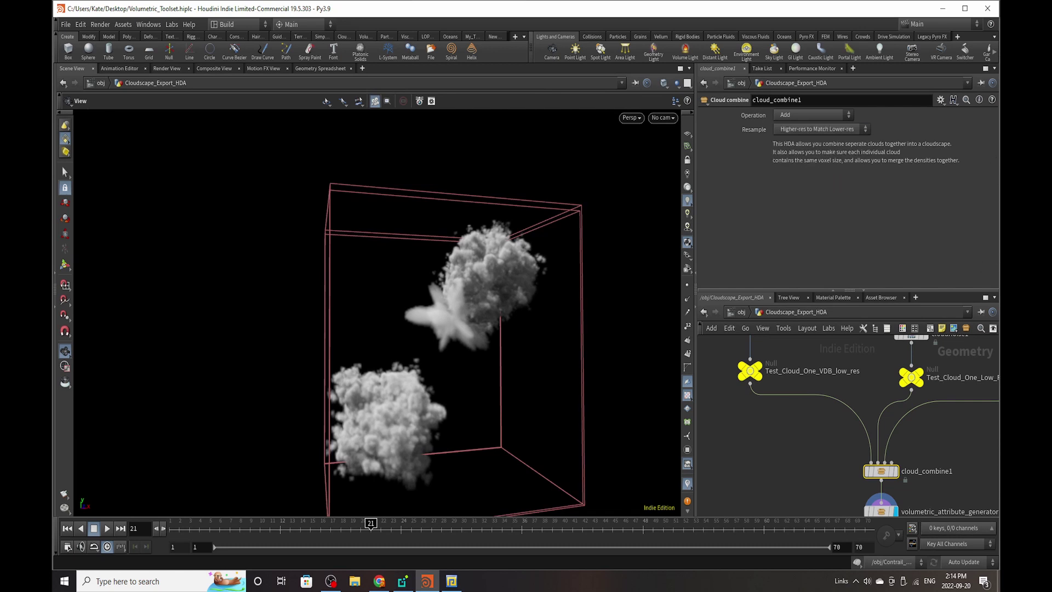
- Select volumetric_attribute_generator1 and inspect its primitive attributes in the Geometry Spreadsheet
scroll(859, 394, down, 5)
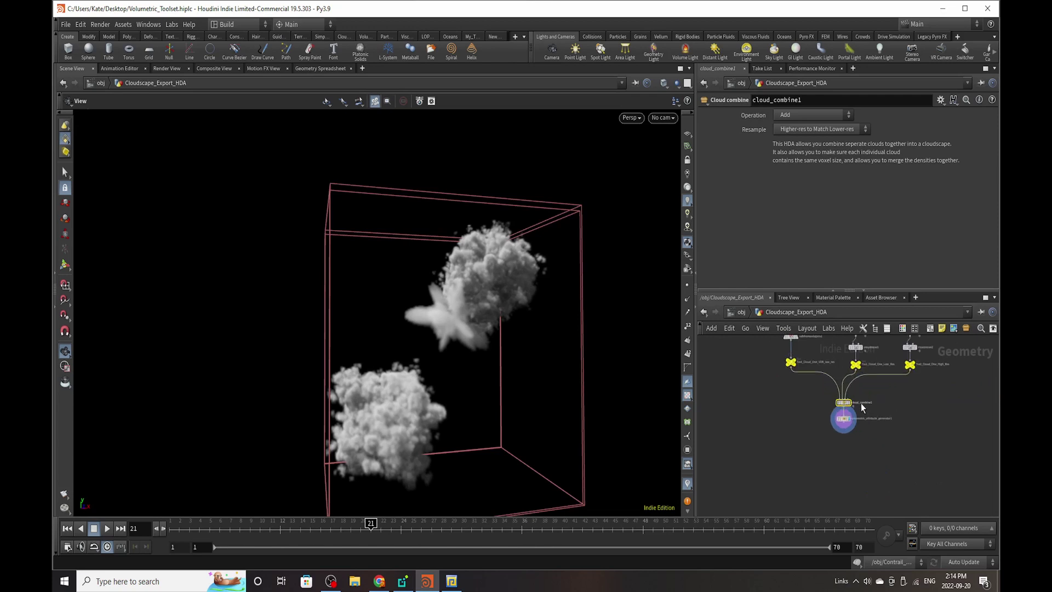
scroll(862, 407, up, 3)
click(817, 437)
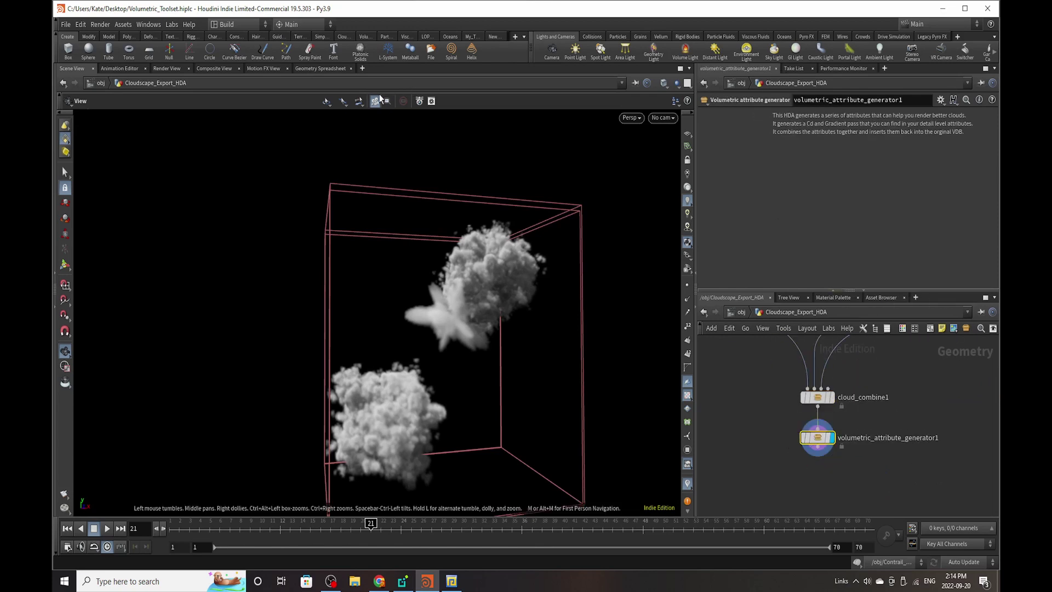
click(302, 68)
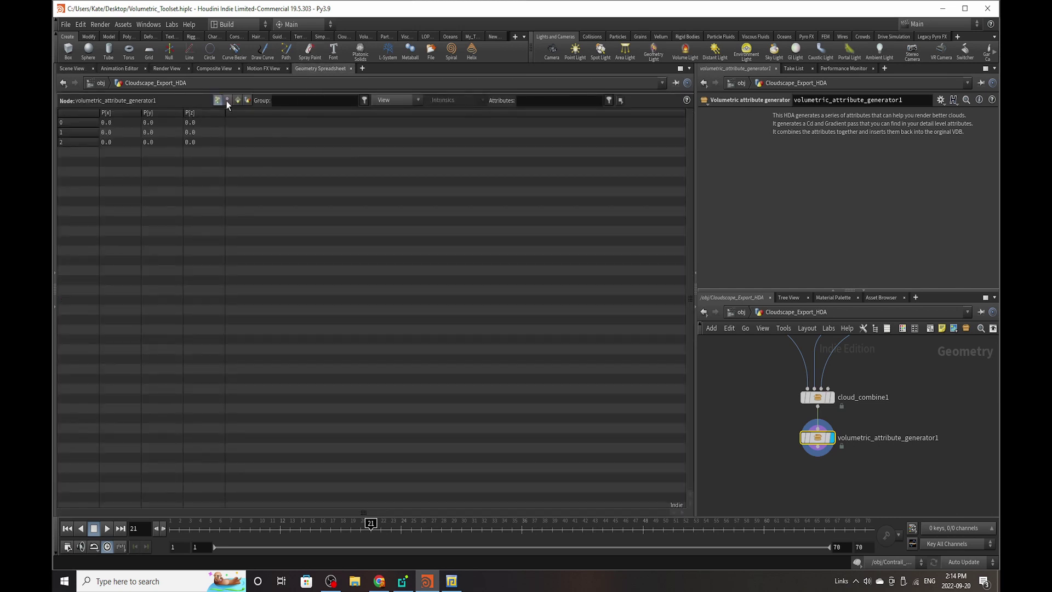
click(236, 100)
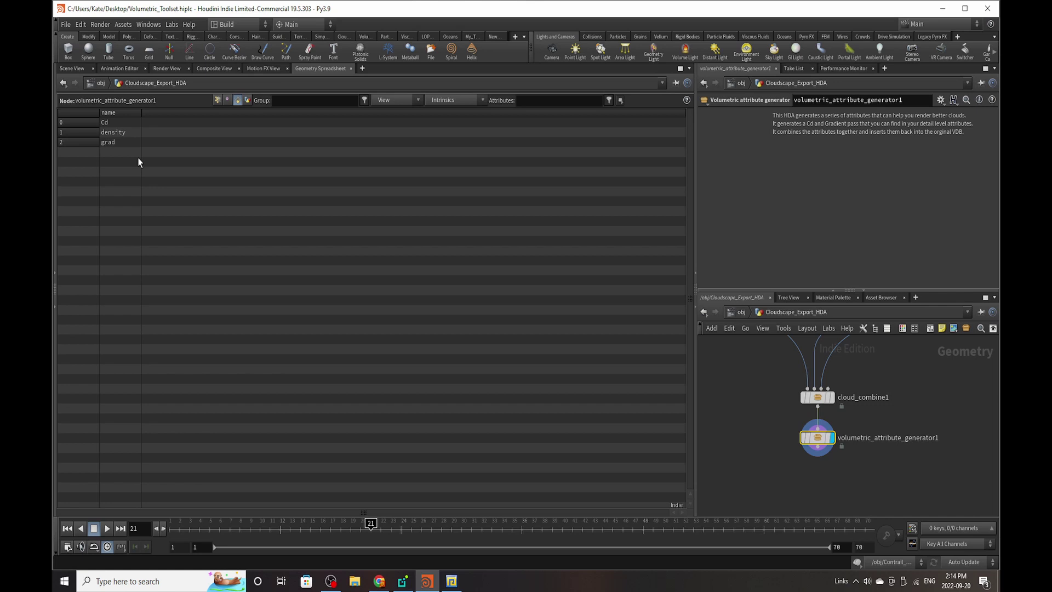
- Display cloud_combine1 to compare its primitive attributes, redisplay volumetric_attribute_generator1, and return to the 3D scene view
click(832, 399)
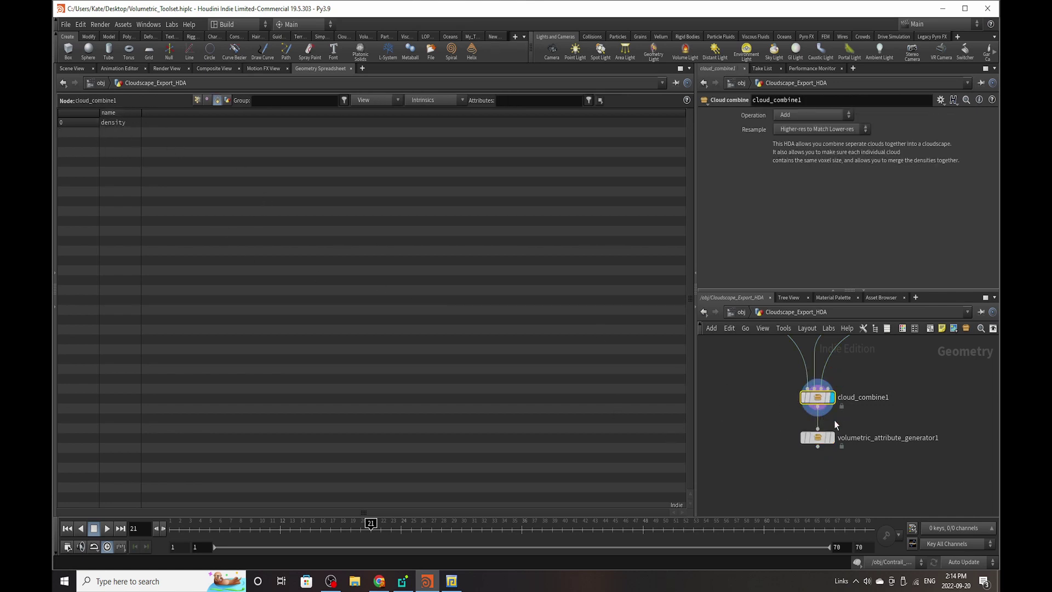
click(832, 437)
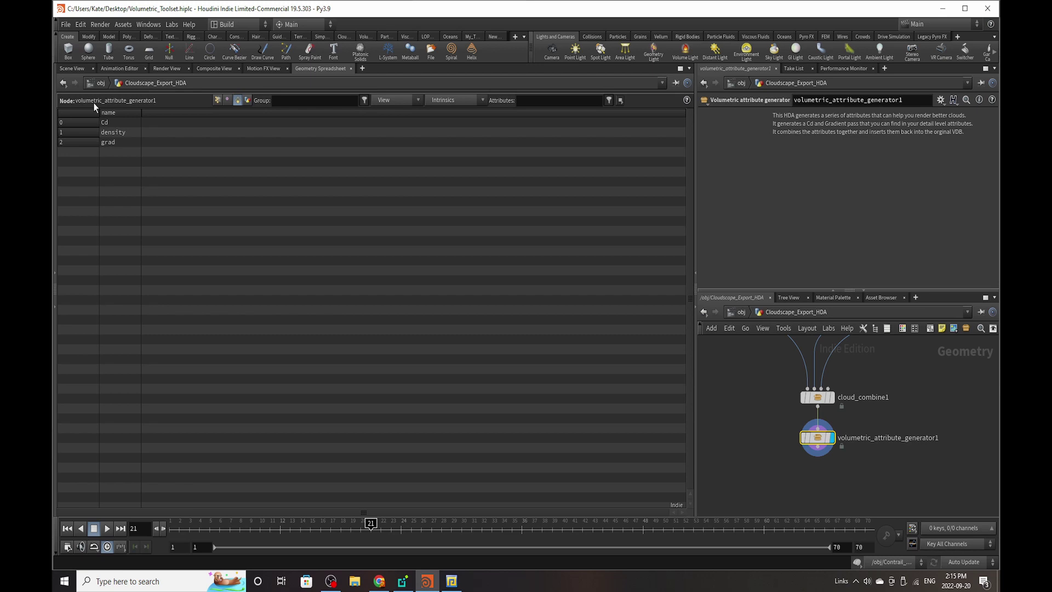
click(72, 68)
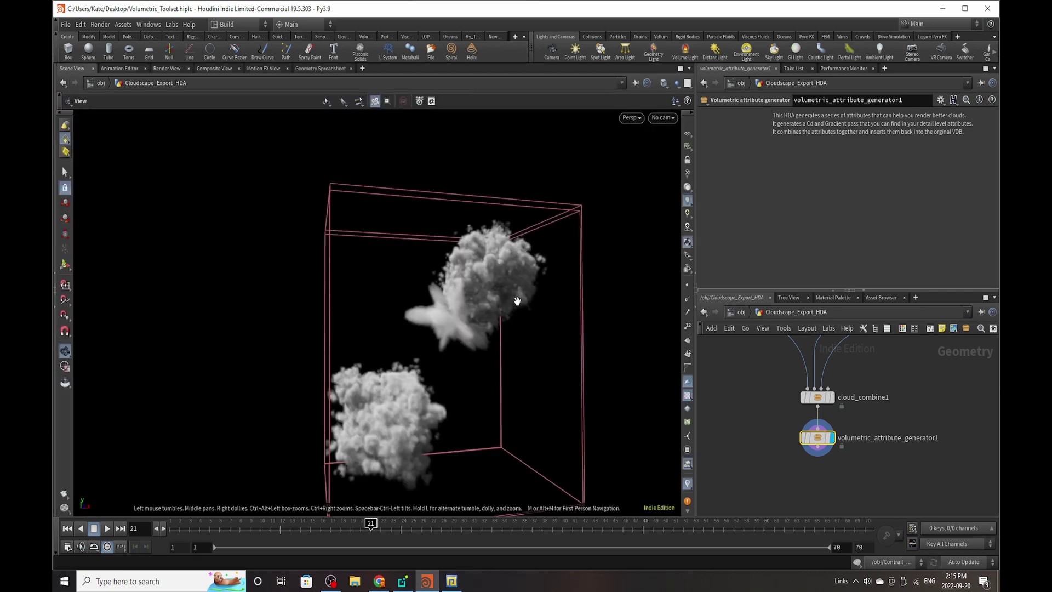